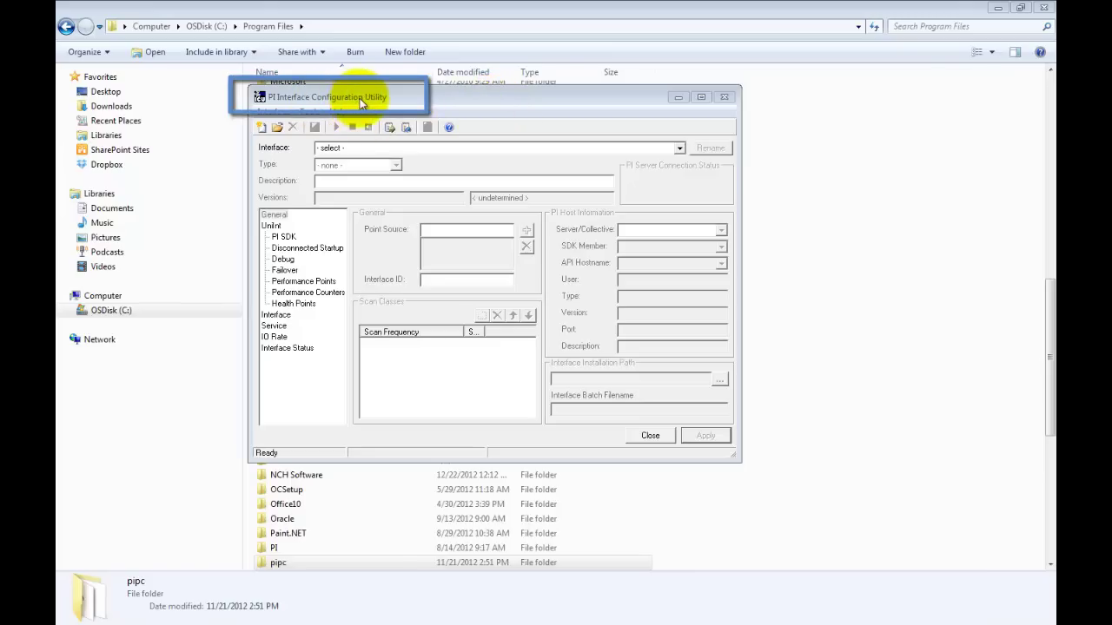
- Open pipeschd.bat from C:\Program Files\PI\bin in the Interface Configuration Utility
left_click(279, 128)
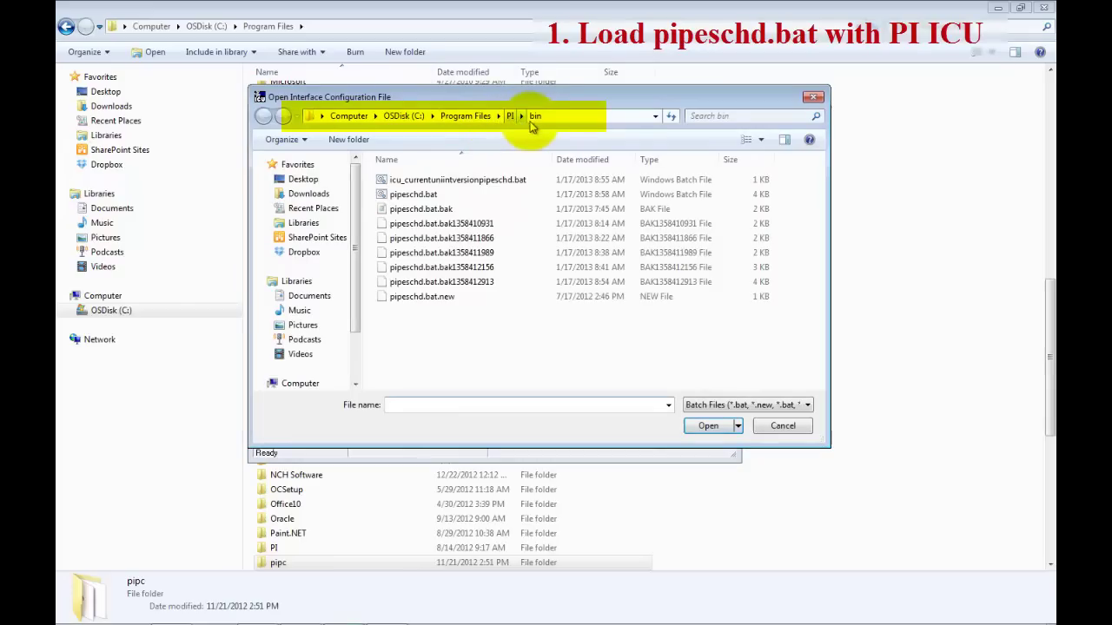
double_click(421, 195)
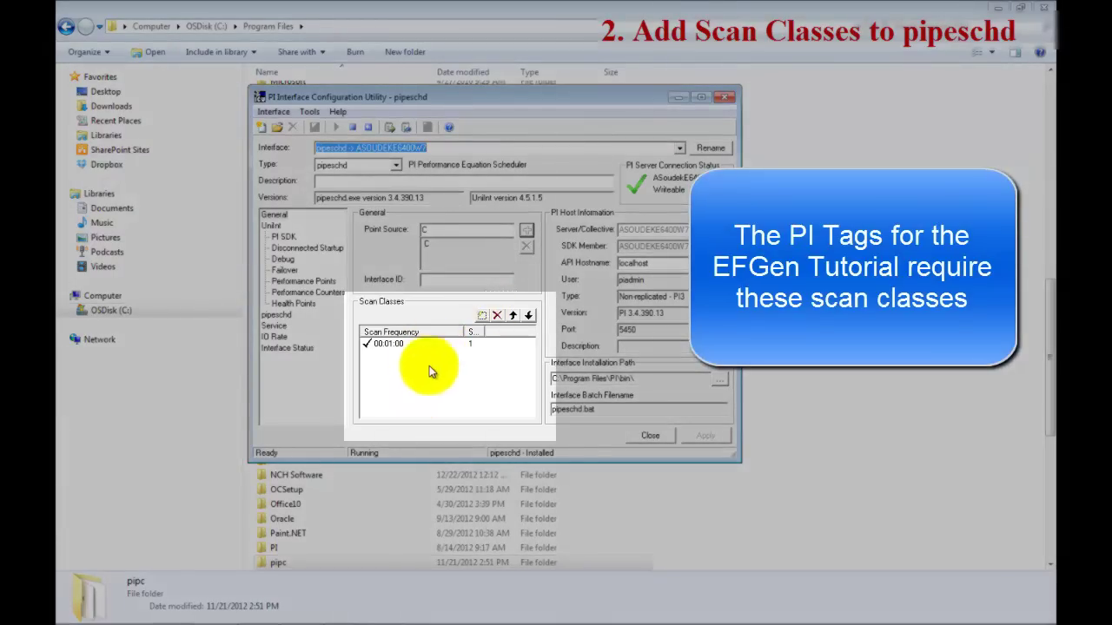
- Add scan classes 00:02:00, 00:00:30 and 00:00:01 to pipeschd
left_click(483, 316)
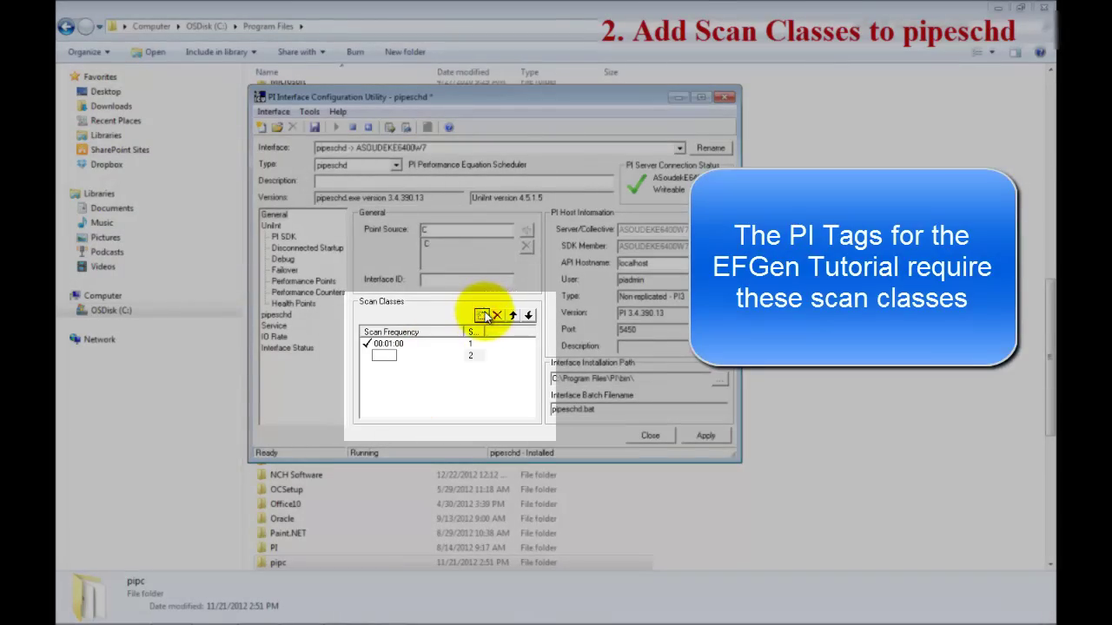
type("00:02:00")
key("Return")
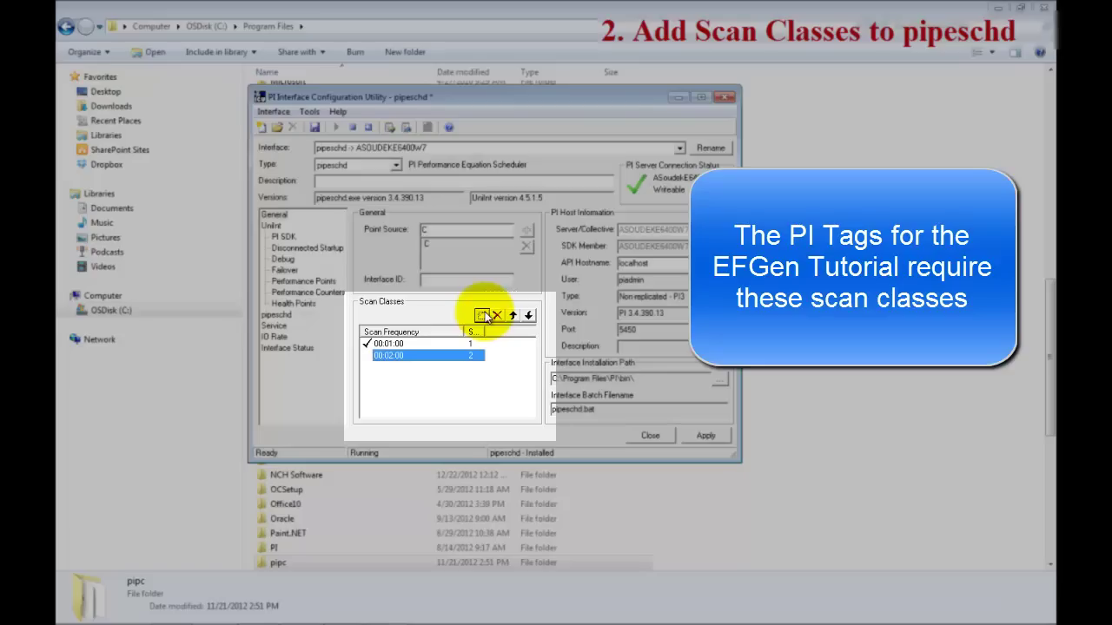
left_click(483, 315)
type("00")
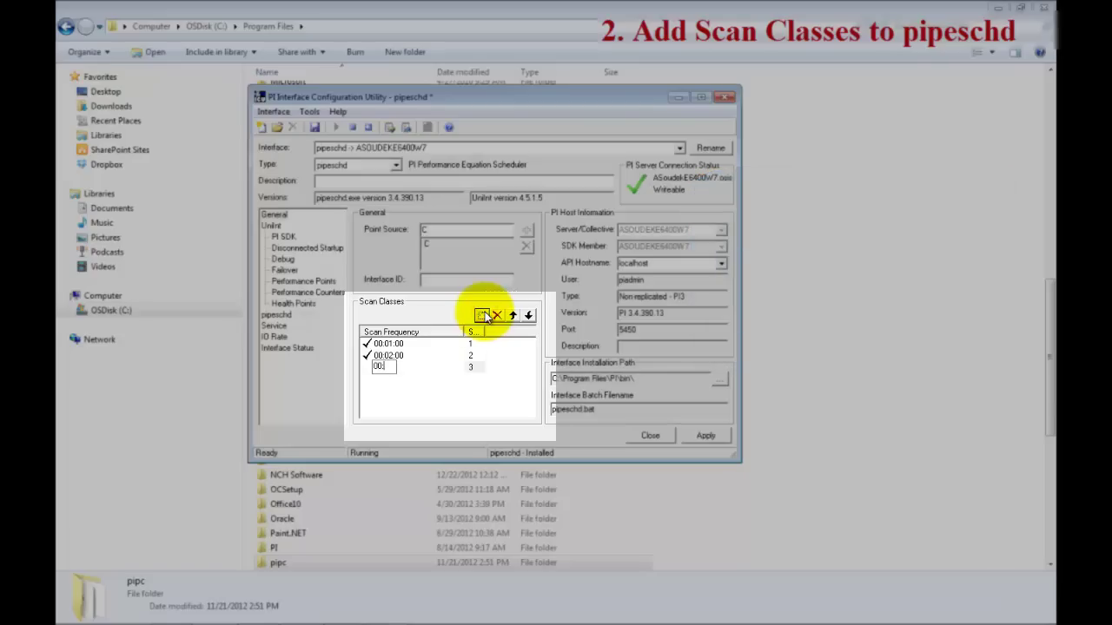
type(":00:30")
key("Return")
left_click(483, 316)
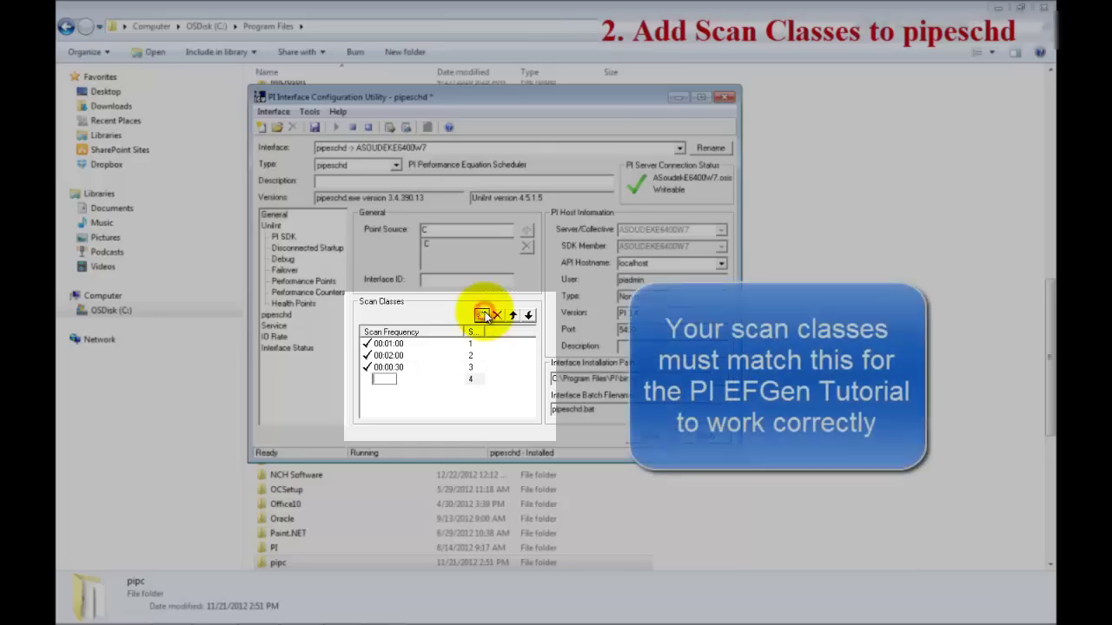
type("00:00")
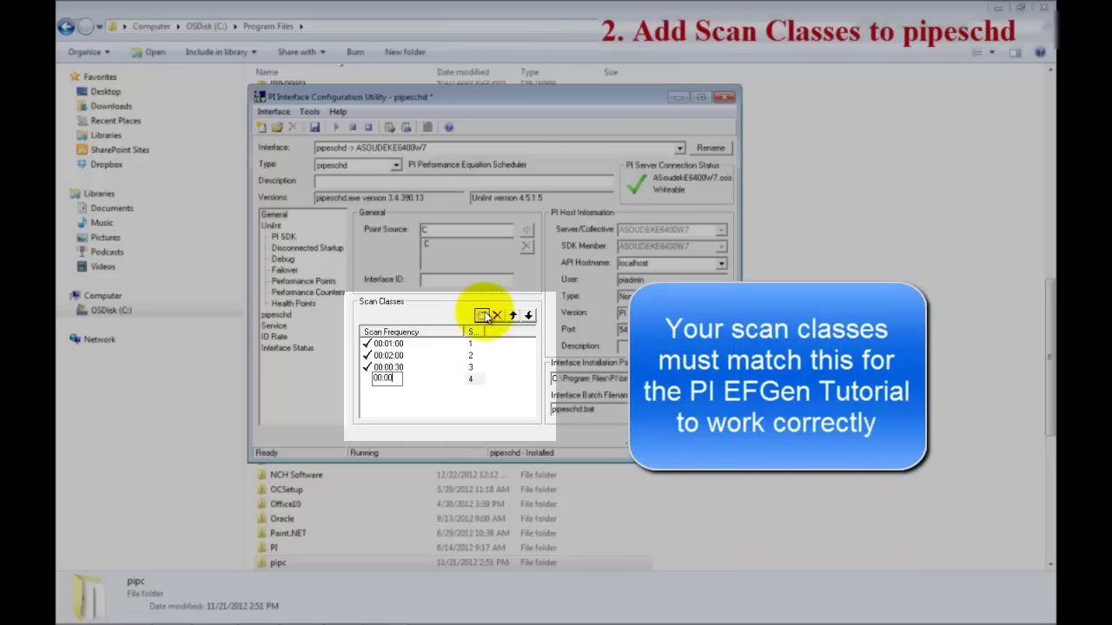
type(":01")
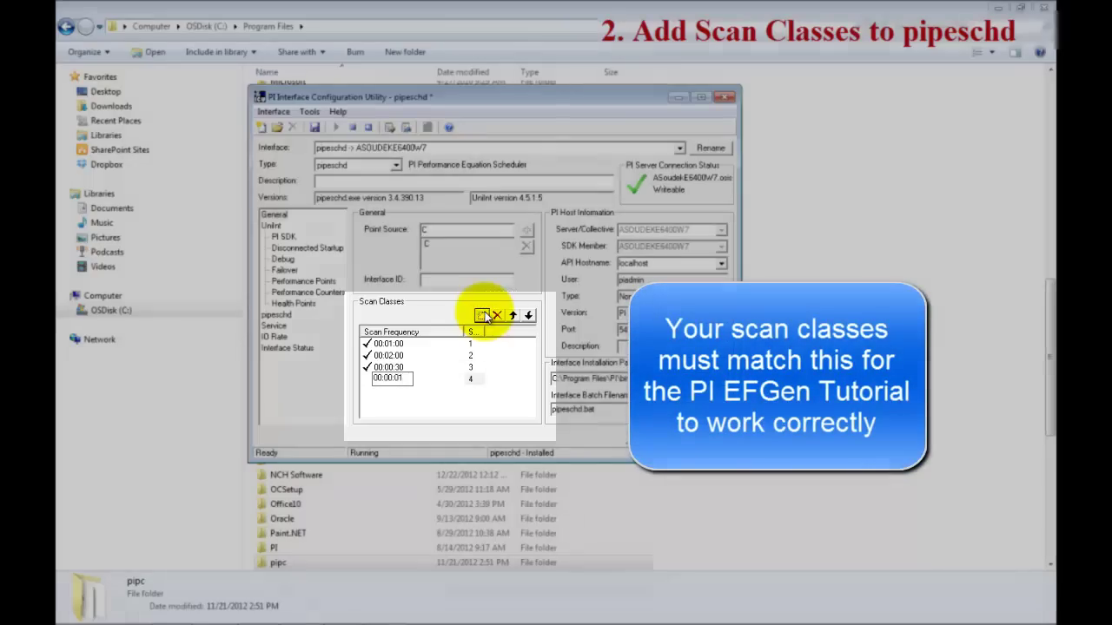
key("Return")
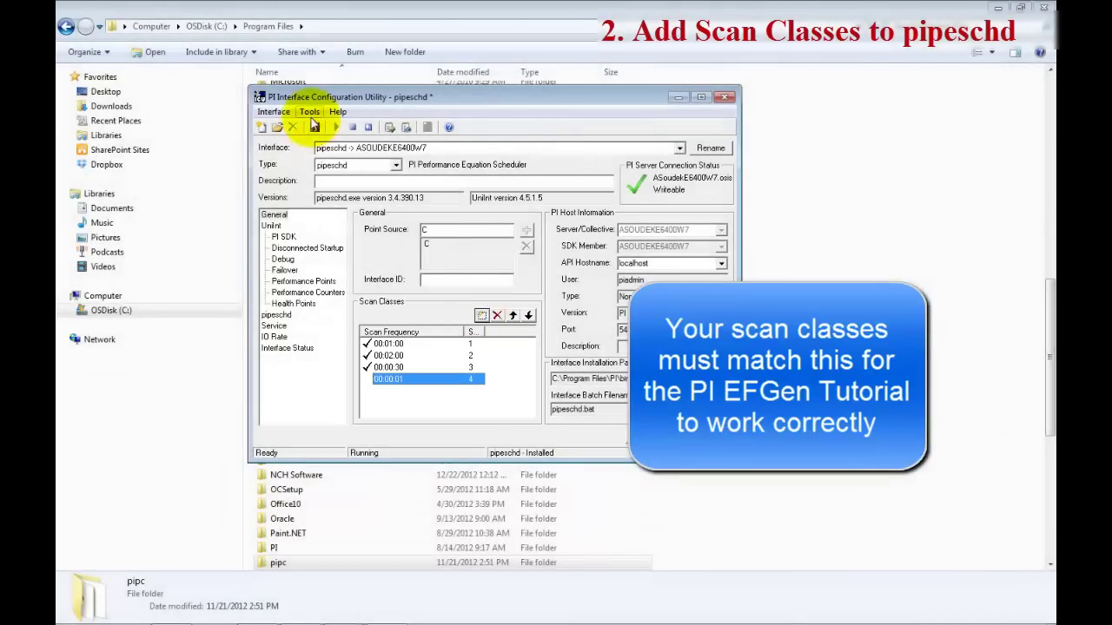
- Save pipeschd's scan classes, stop and restart its service, and close the ICU
left_click(314, 128)
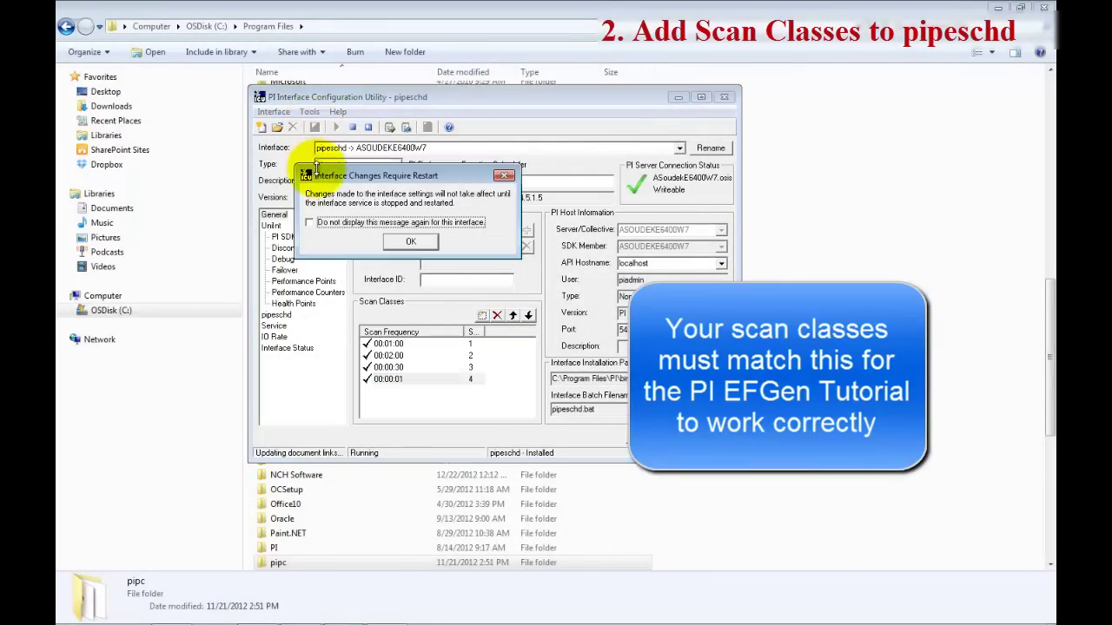
left_click(408, 242)
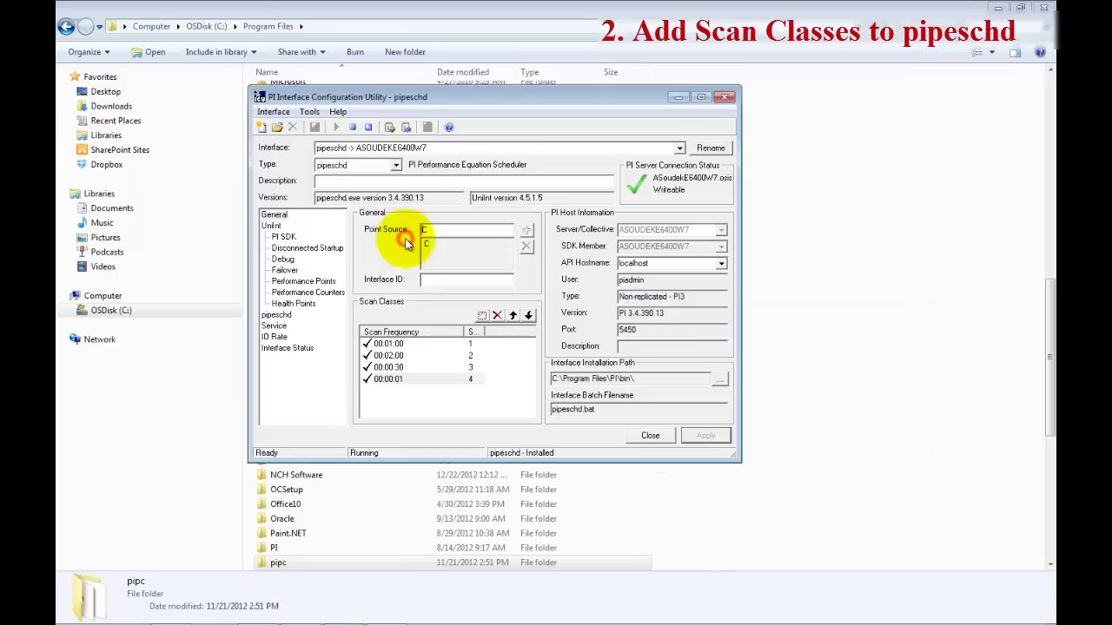
left_click(352, 128)
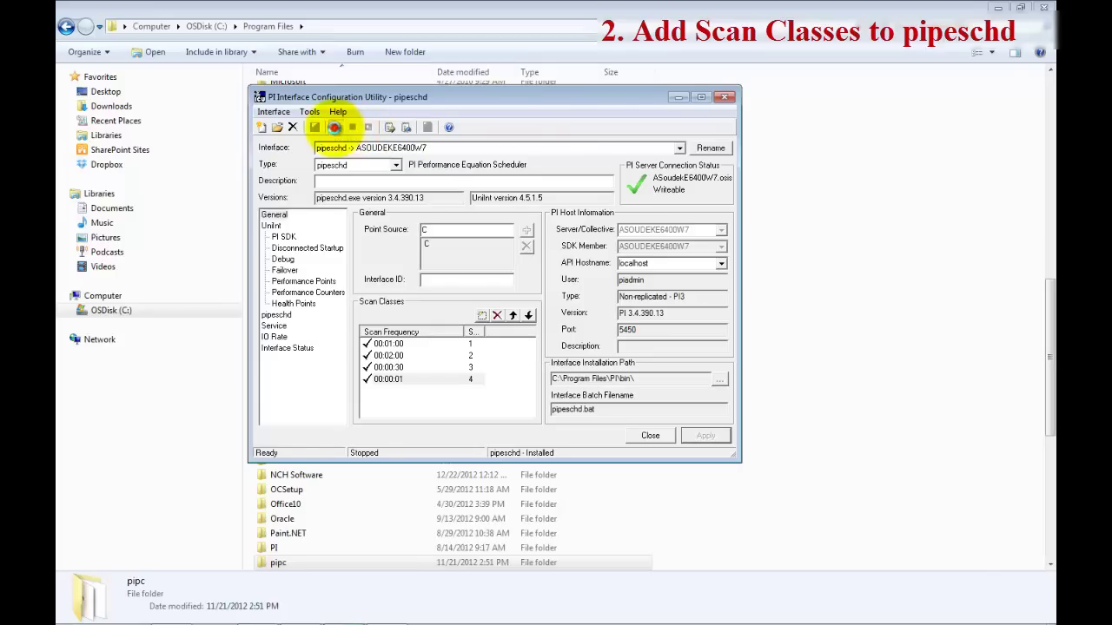
left_click(334, 128)
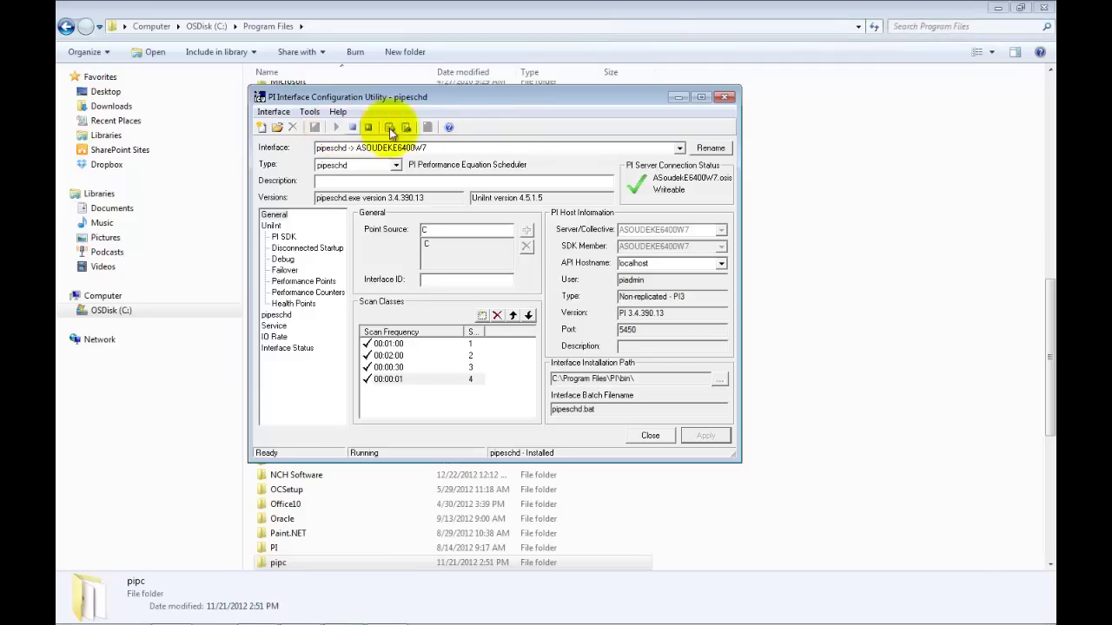
left_click(727, 98)
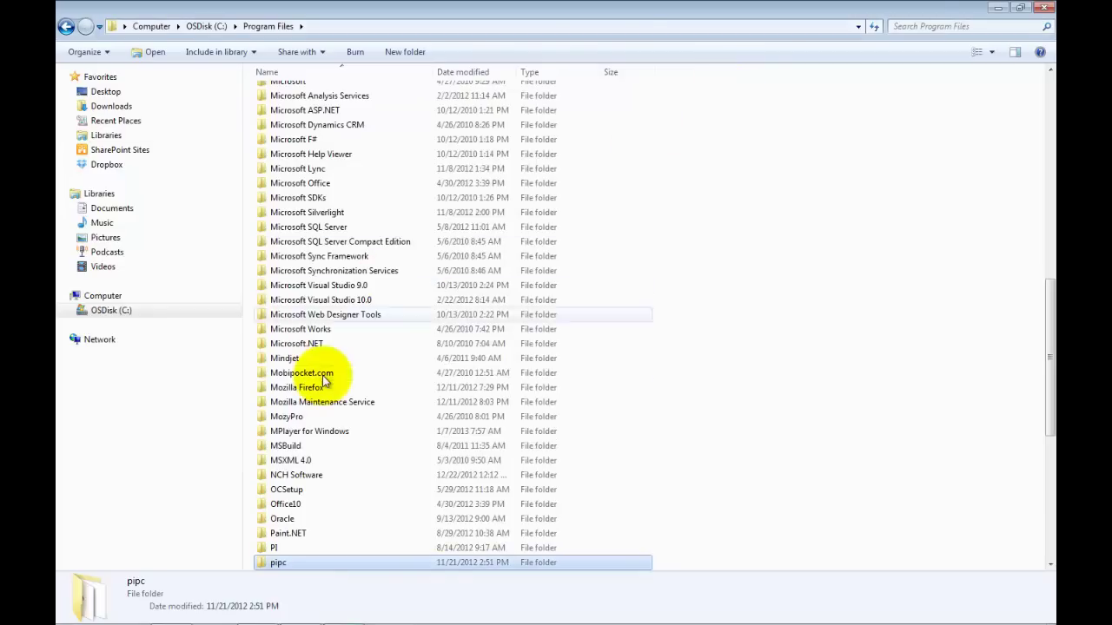
- Launch PI System Management Tools via a 'system' search and open Points > Digital States
left_click(71, 615)
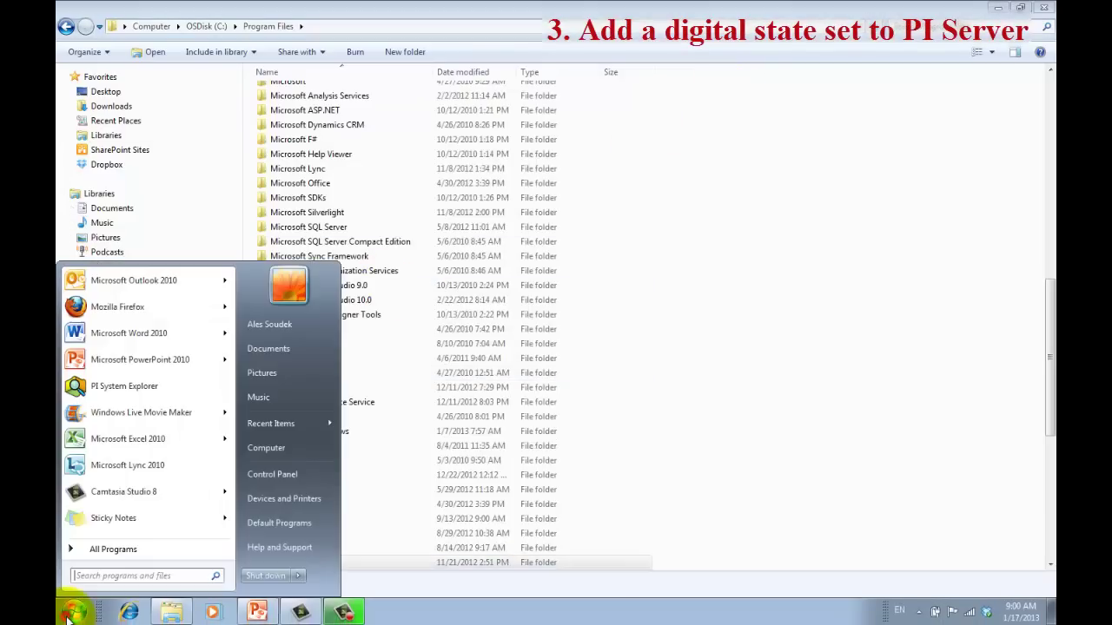
type("syste")
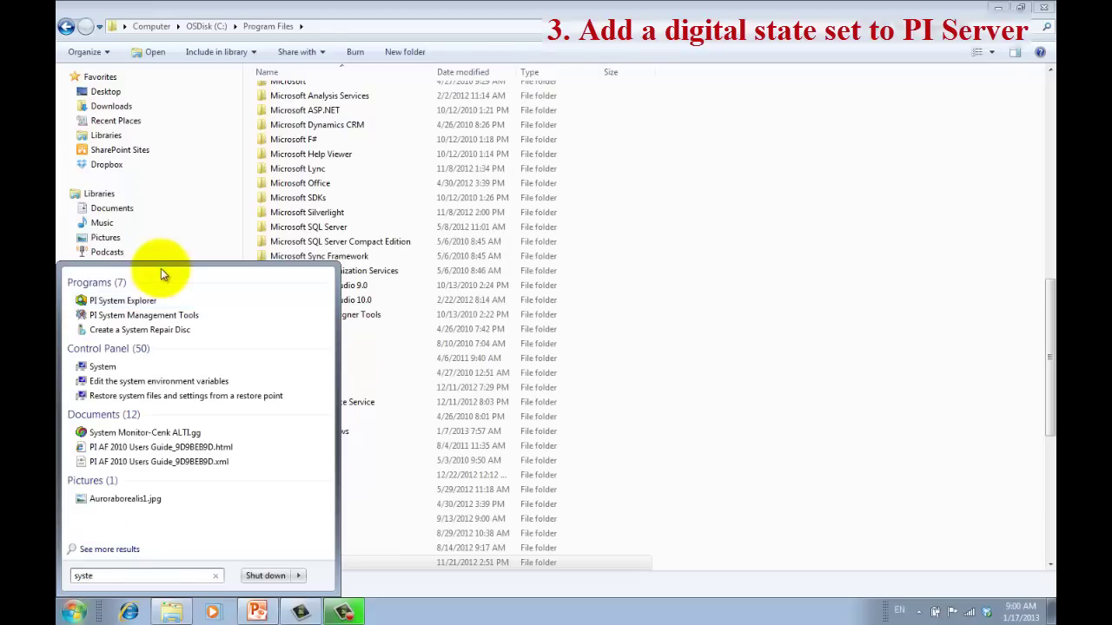
left_click(159, 317)
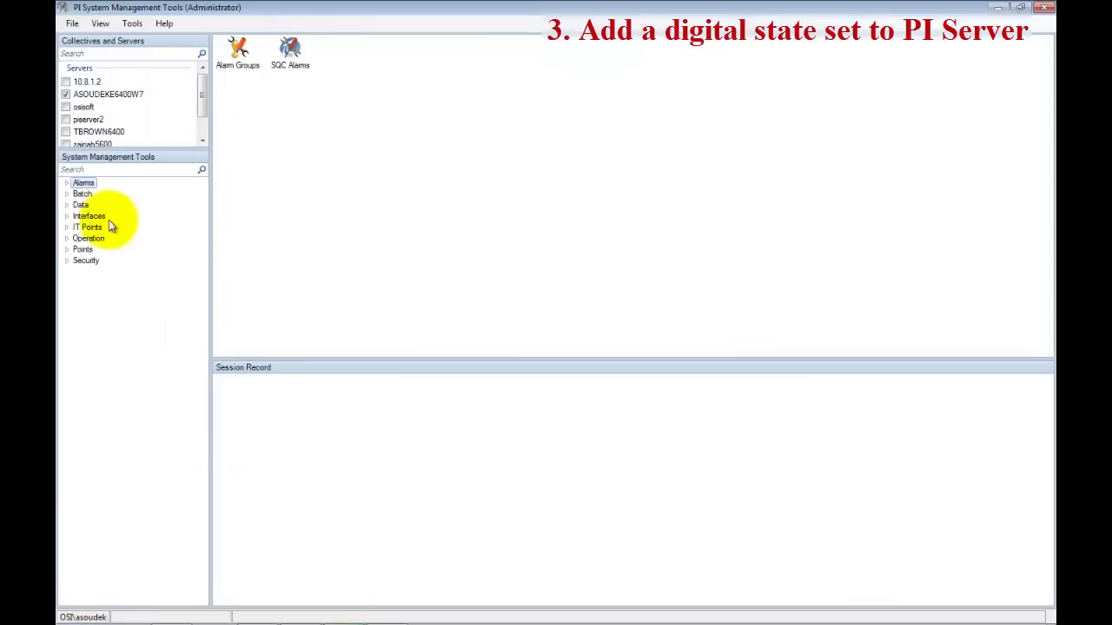
left_click(84, 249)
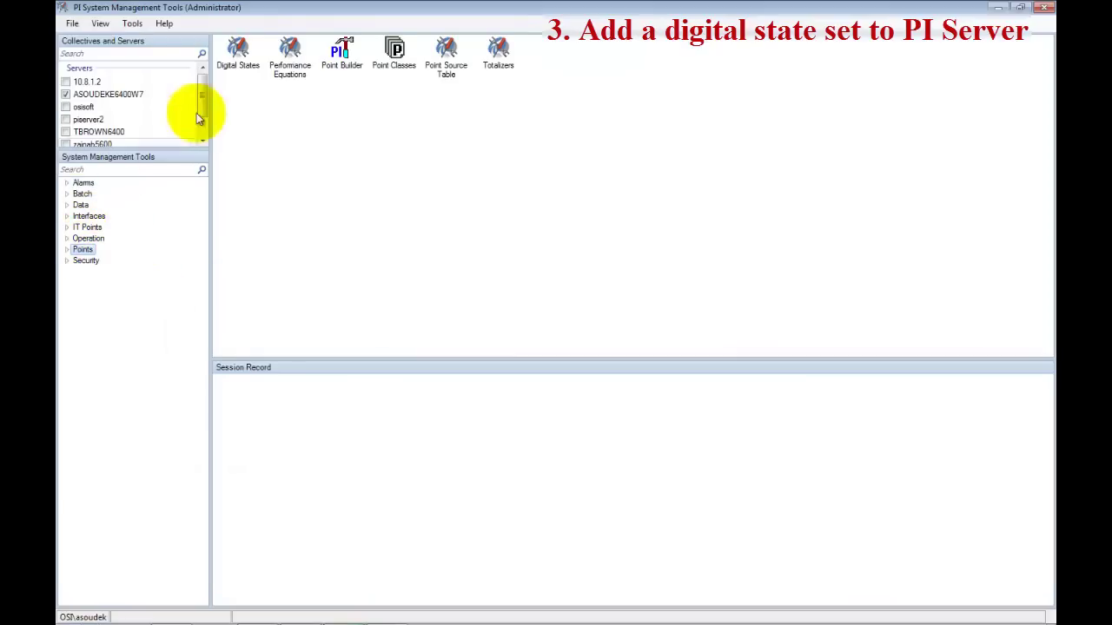
double_click(240, 60)
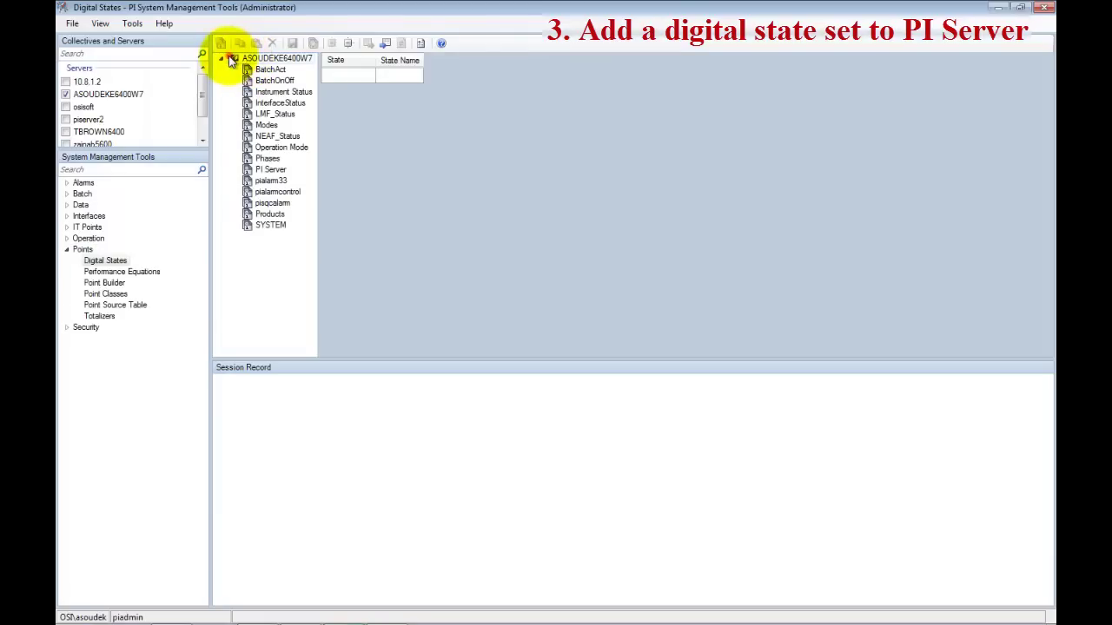
- Create a new digital state set named 'EFGenSim Phases' on the server
left_click(229, 54)
left_click(222, 47)
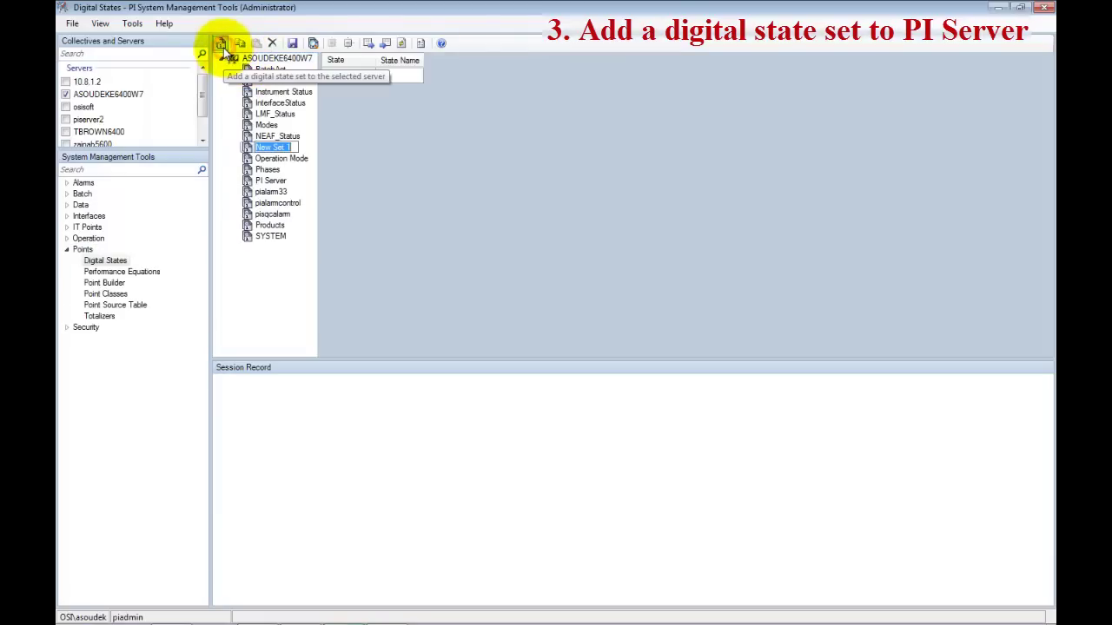
type("EFG")
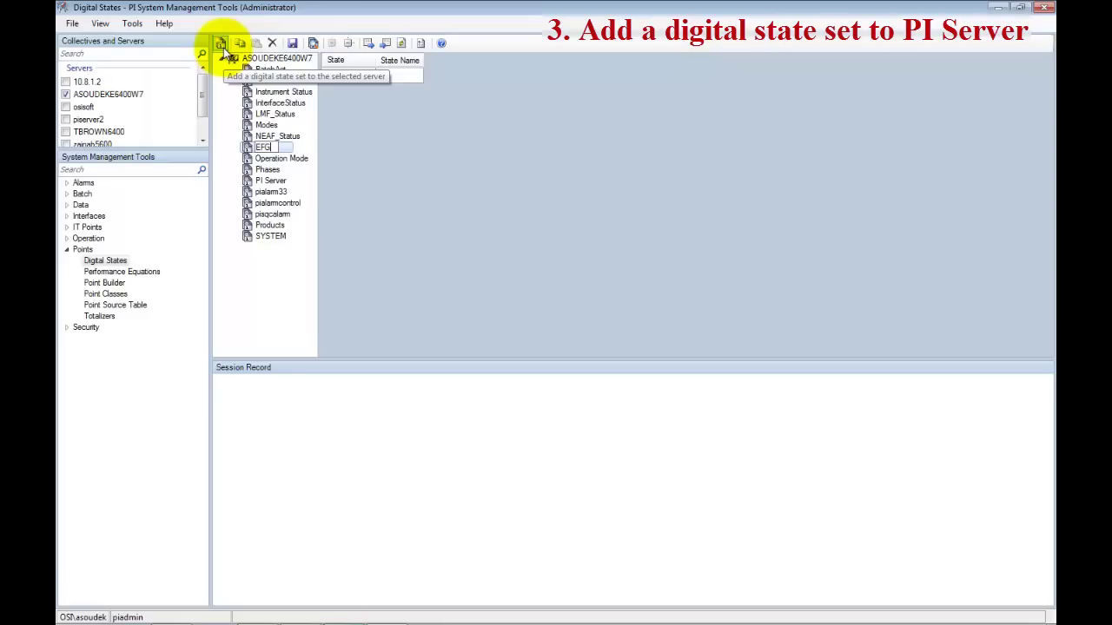
type("enSim Phases")
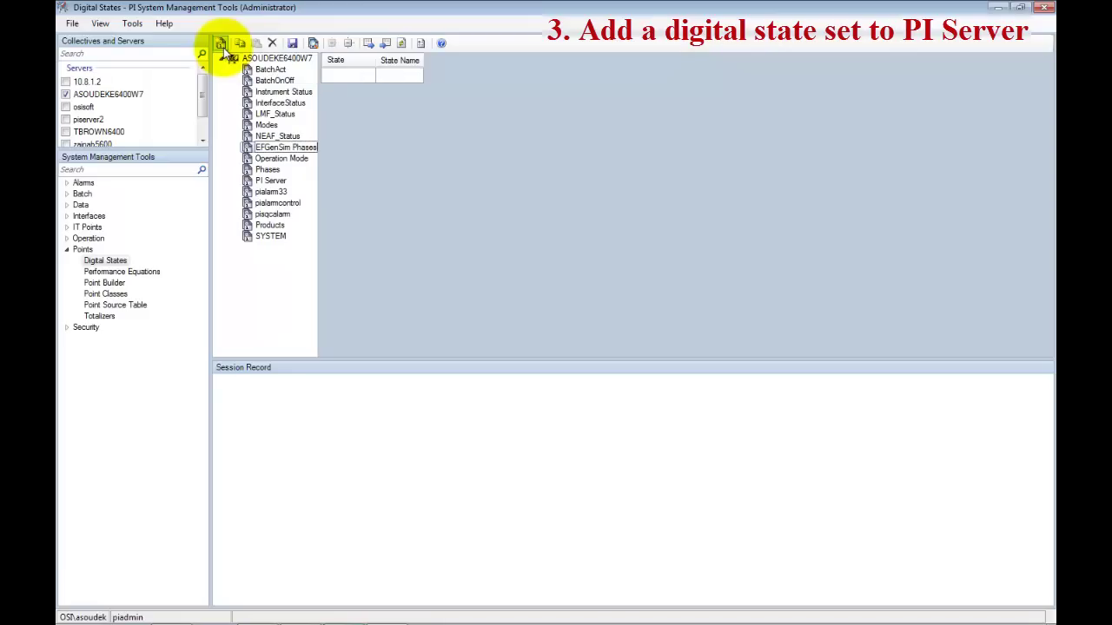
key("Return")
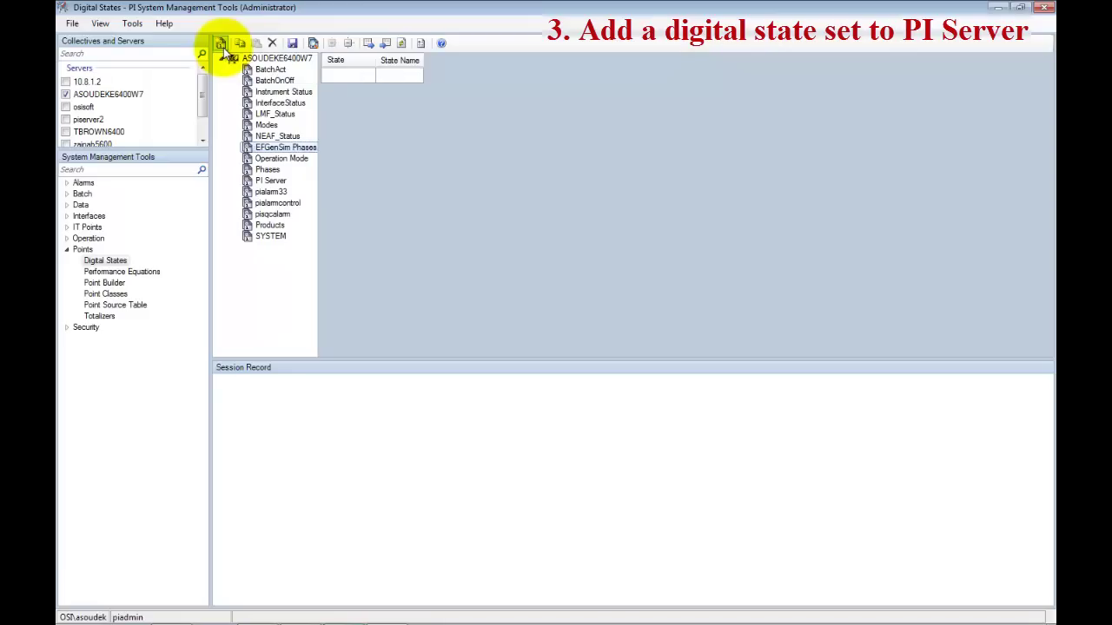
- Enter states Inactive, Material Add 1, Agitate, Material Add 2 and Agitate
left_click(400, 79)
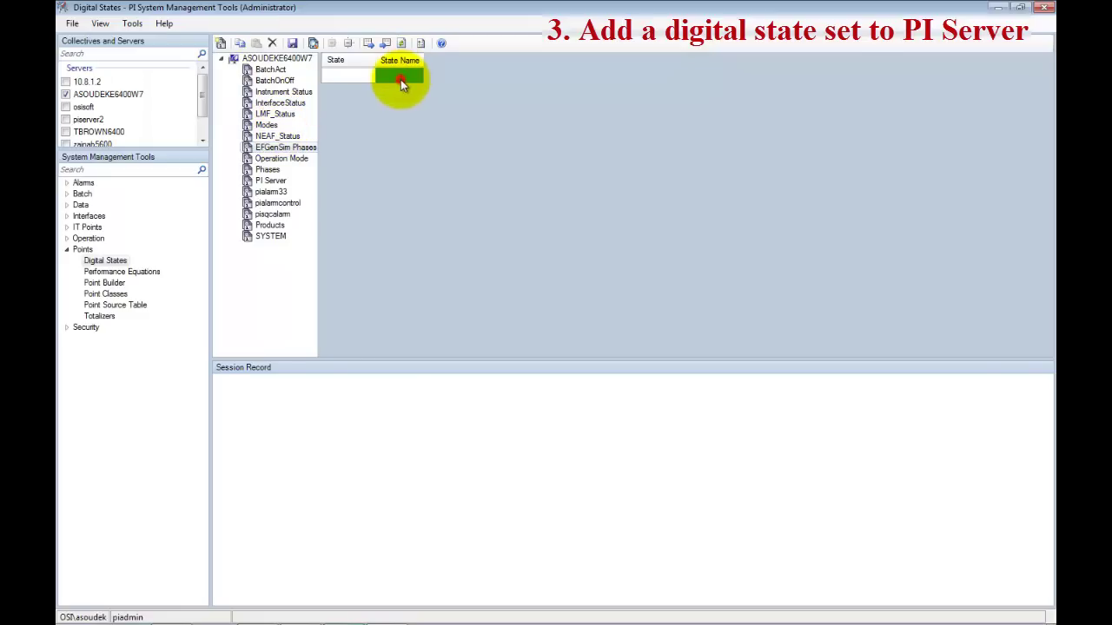
type("Inacti")
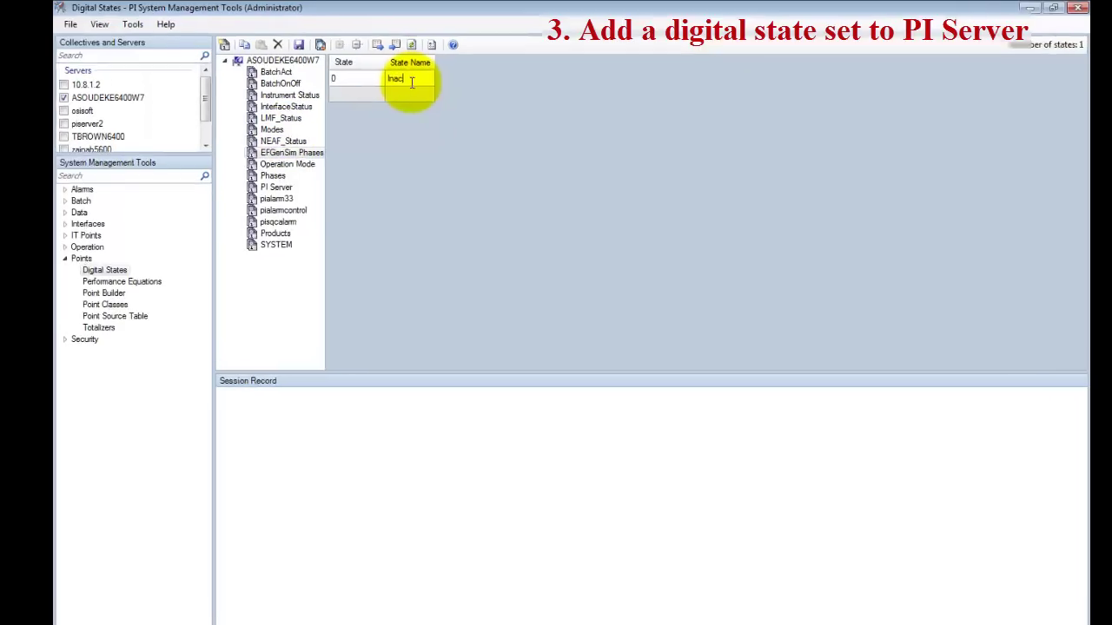
type("ve")
key("Return")
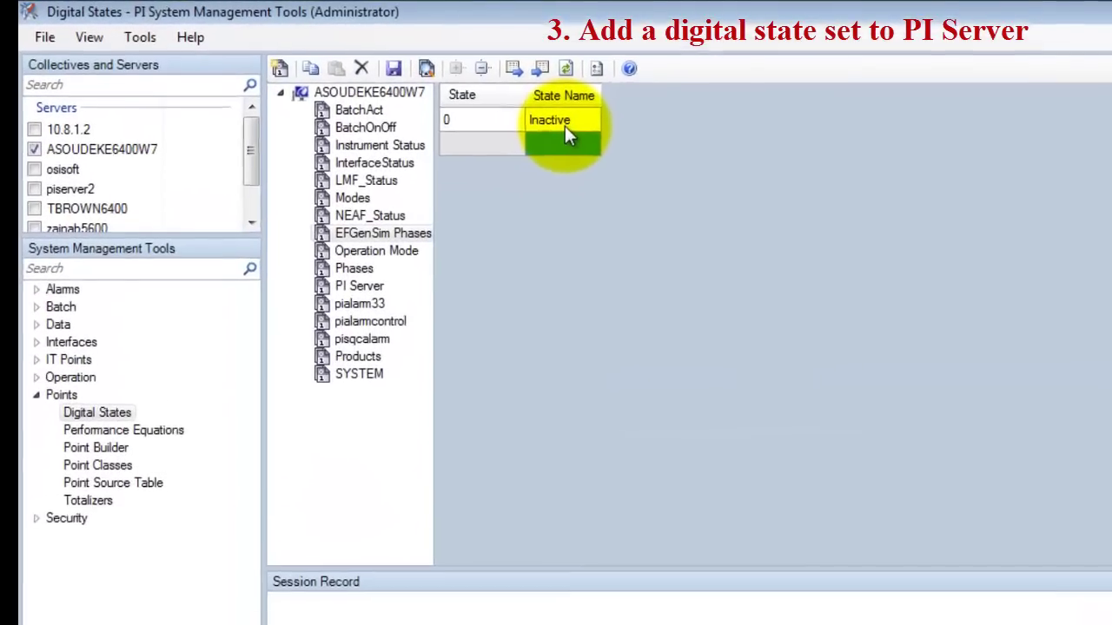
left_click(600, 137)
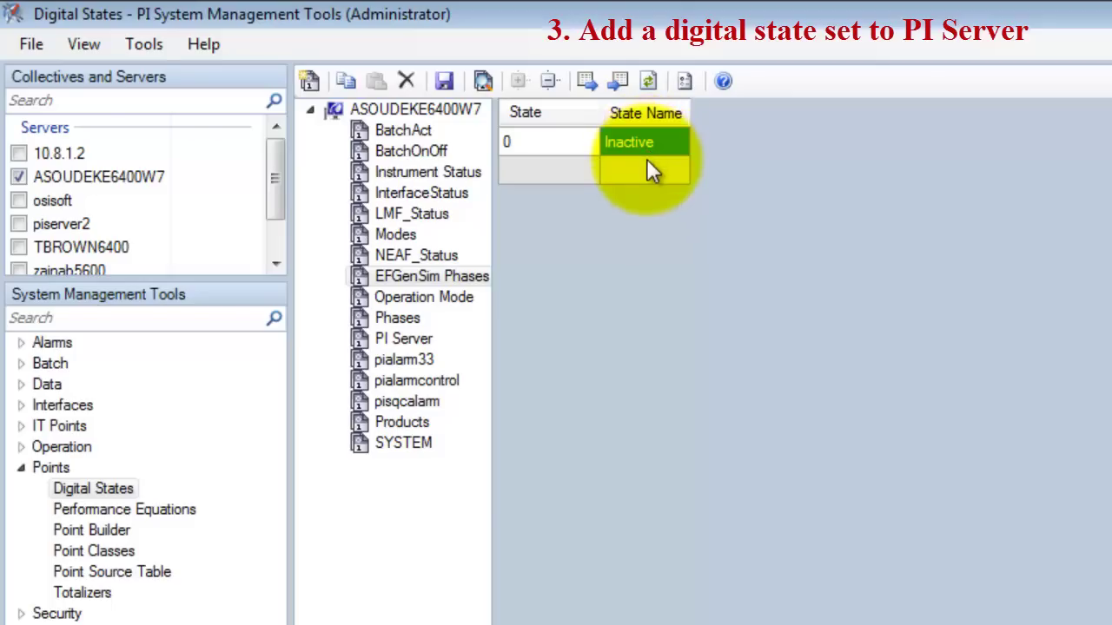
left_click(645, 170)
type("Ma")
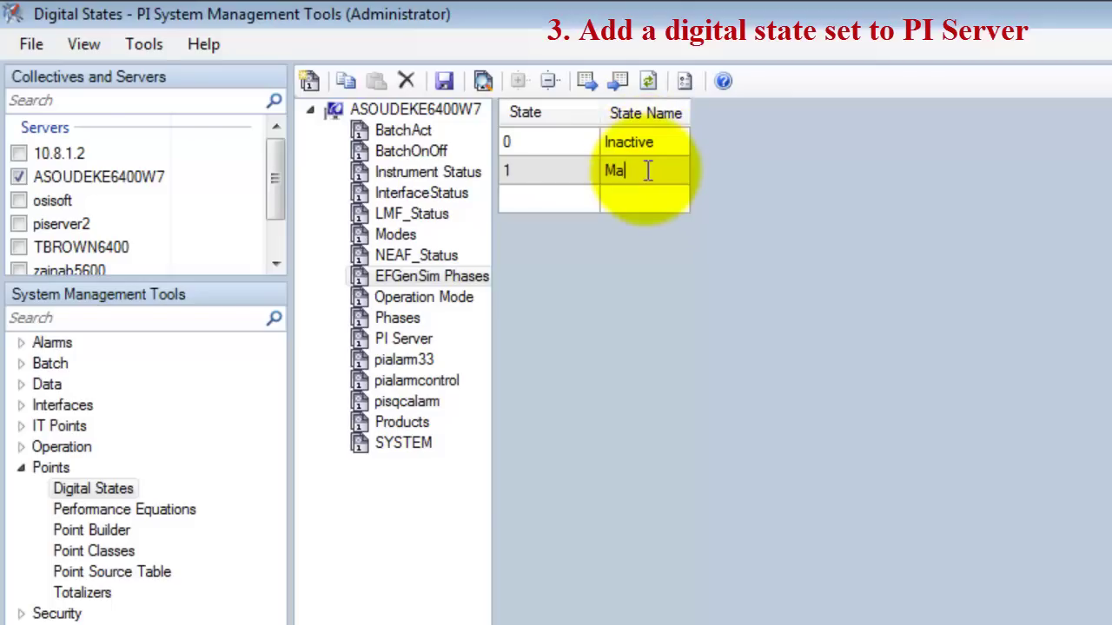
type("terial Add 1")
key("Return")
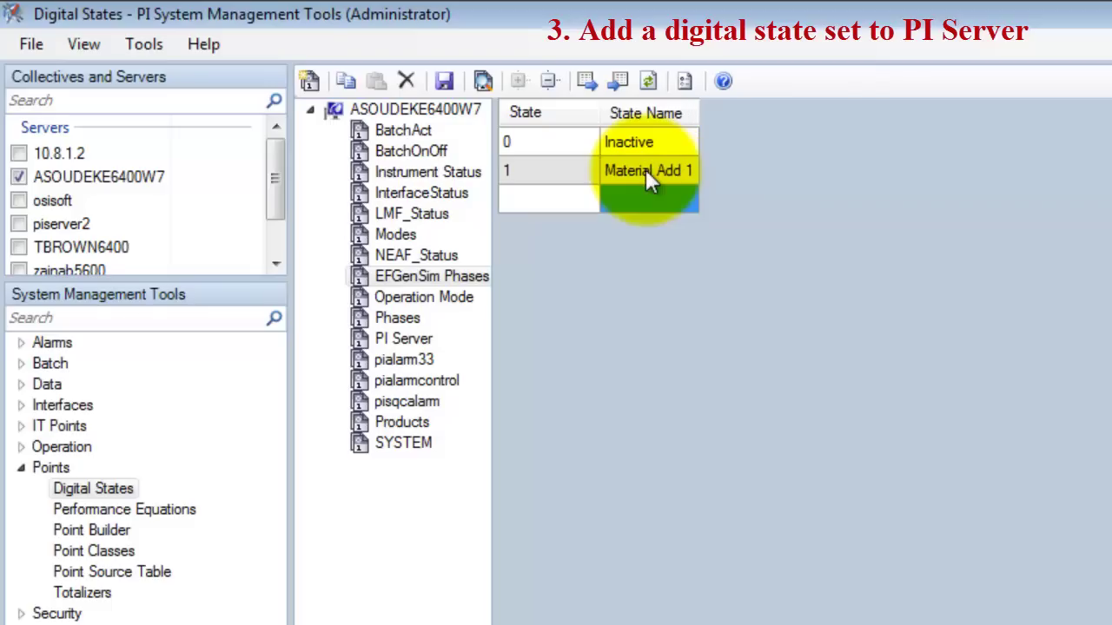
type("Agi")
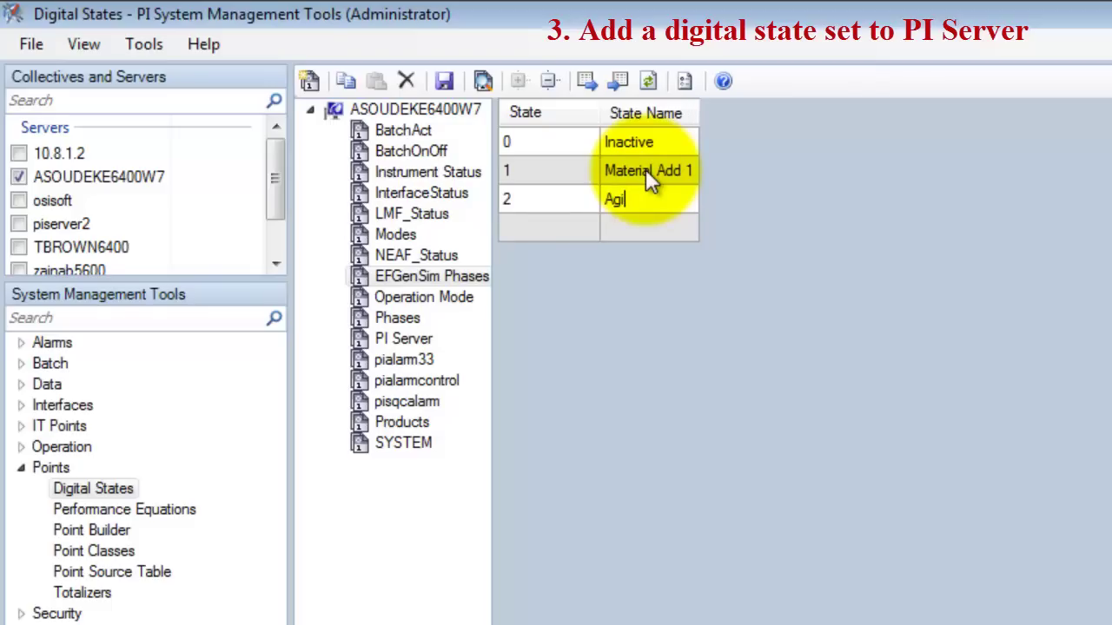
type("tate")
key("Return")
type("Ma")
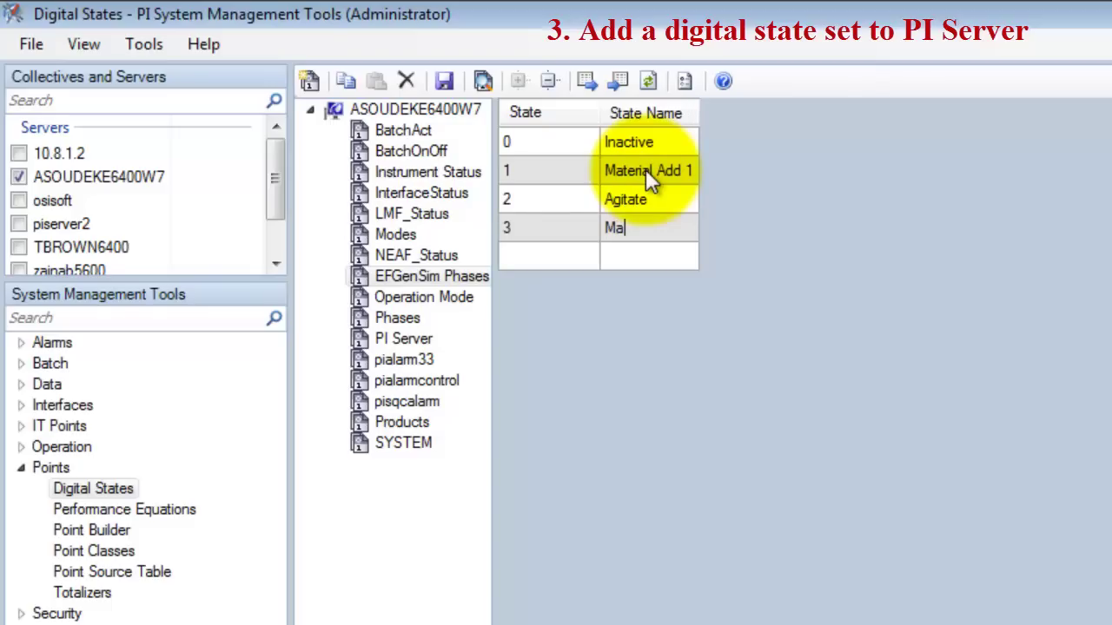
type("terial Add 2")
key("Return")
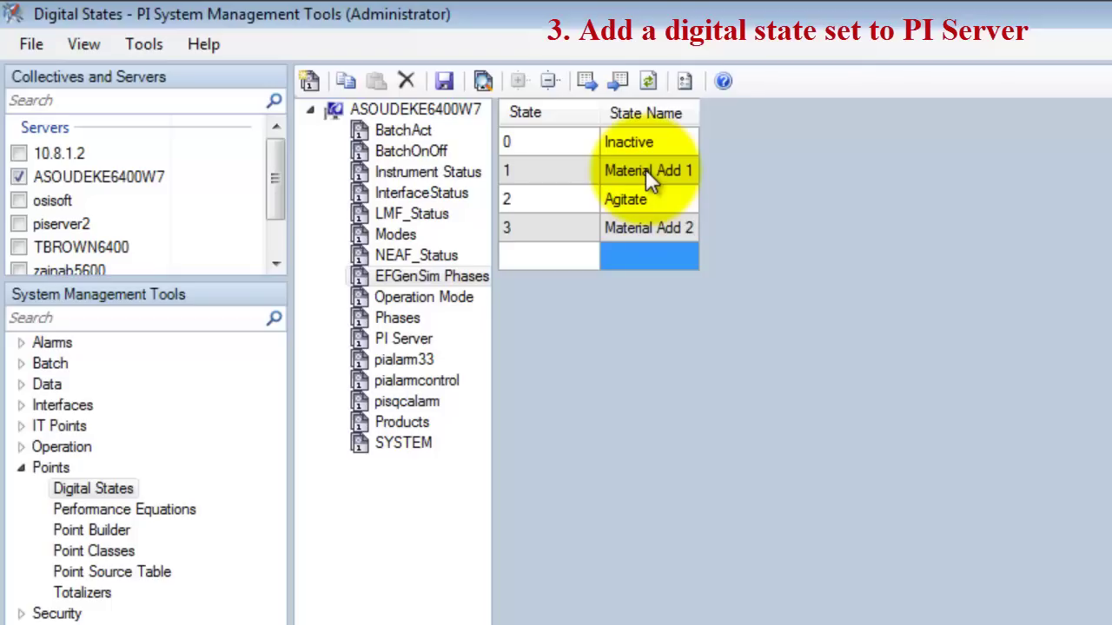
type("Agitate")
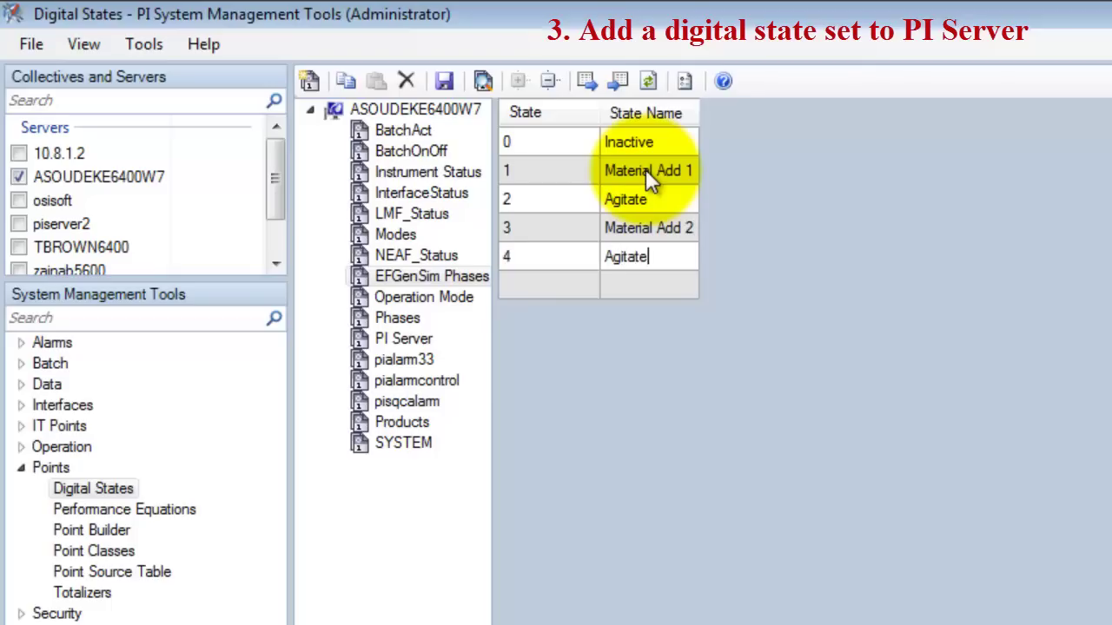
key("Return")
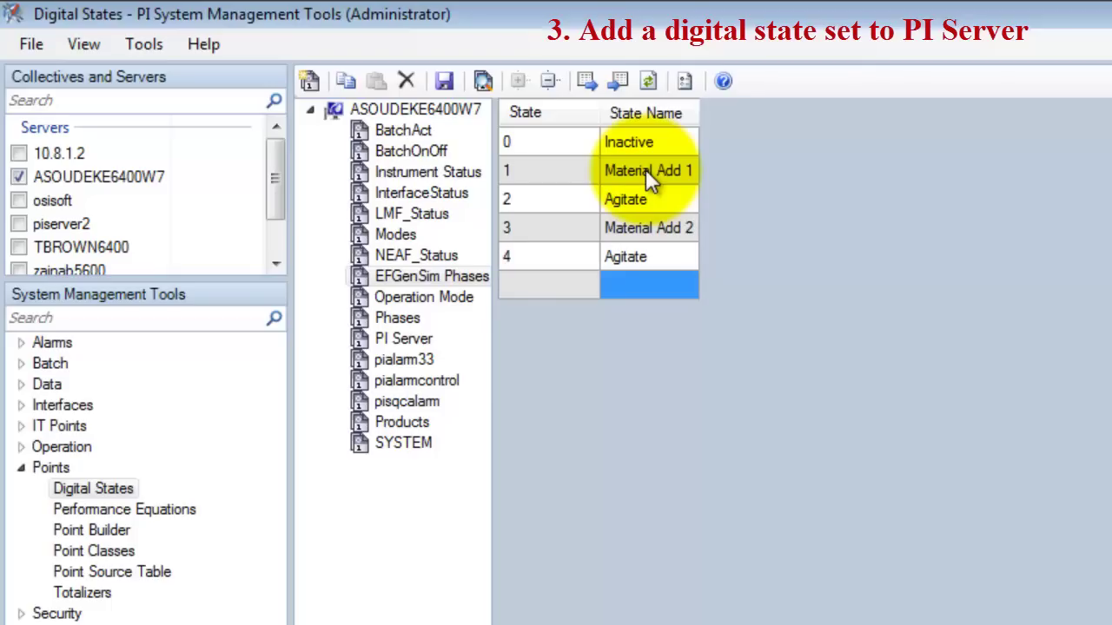
- Add states Heat, Dwell, Agitate, Cool and XFER_OUT, then save the set
type("Heat")
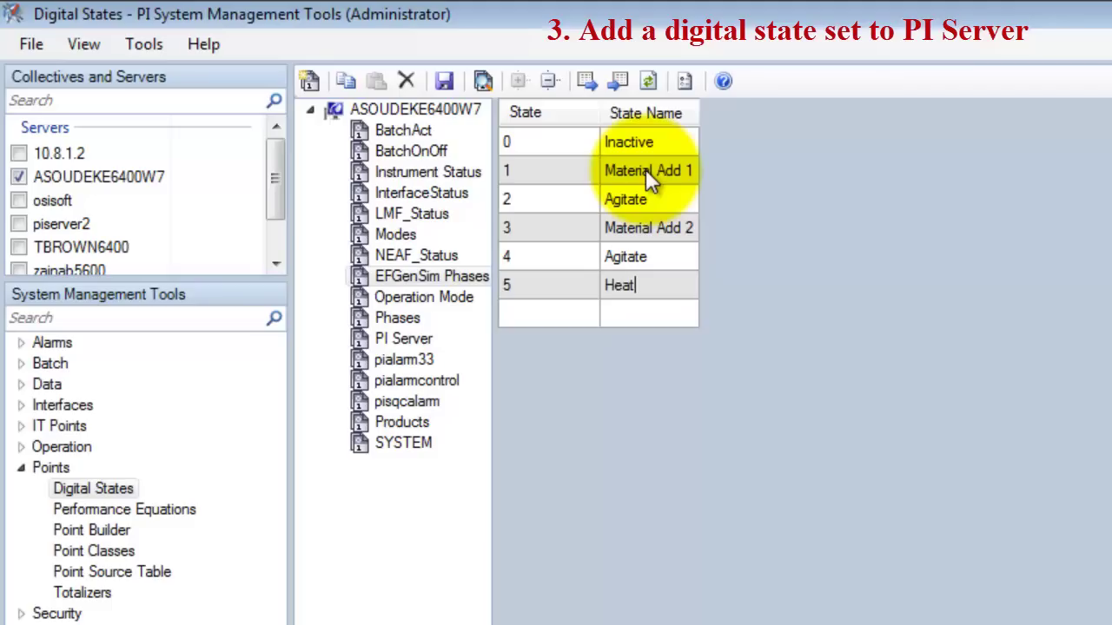
key("Return")
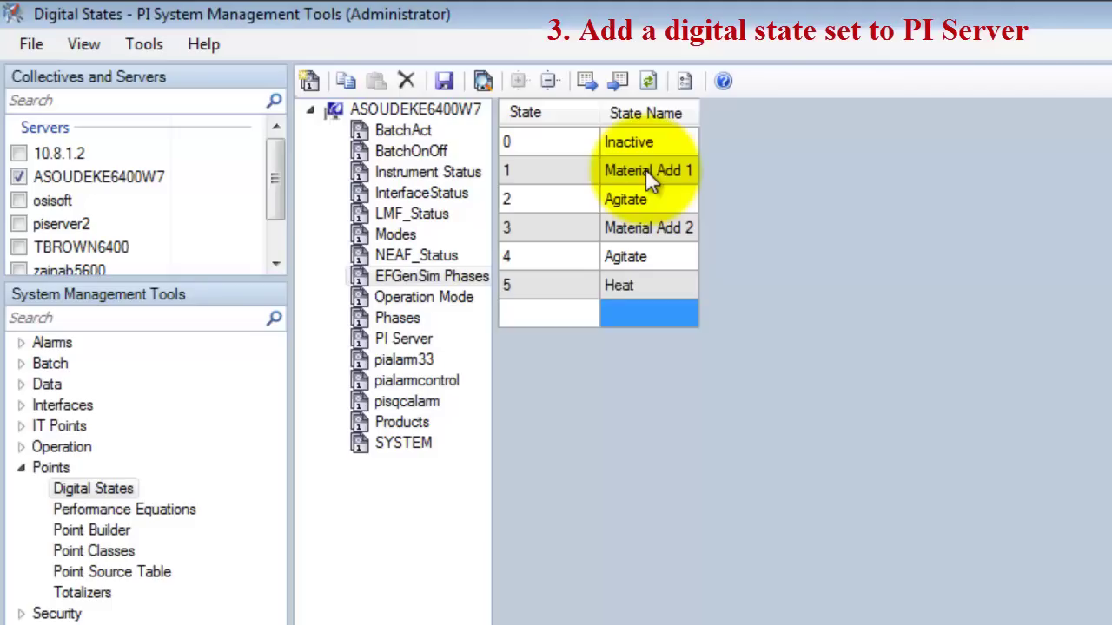
type("Dwell")
key("Return")
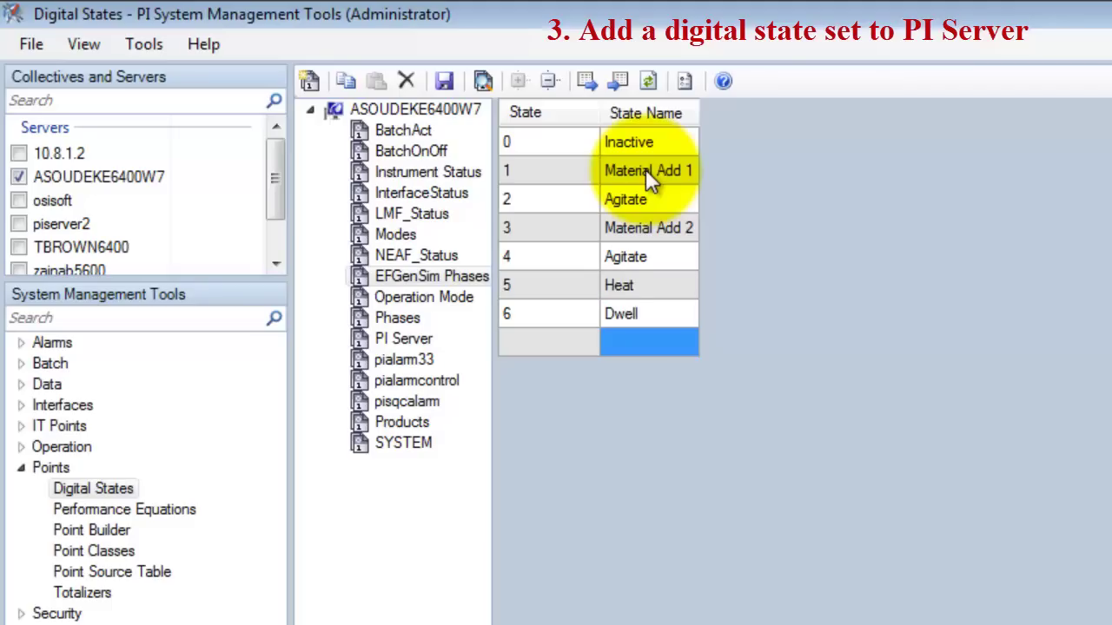
type("Agitate")
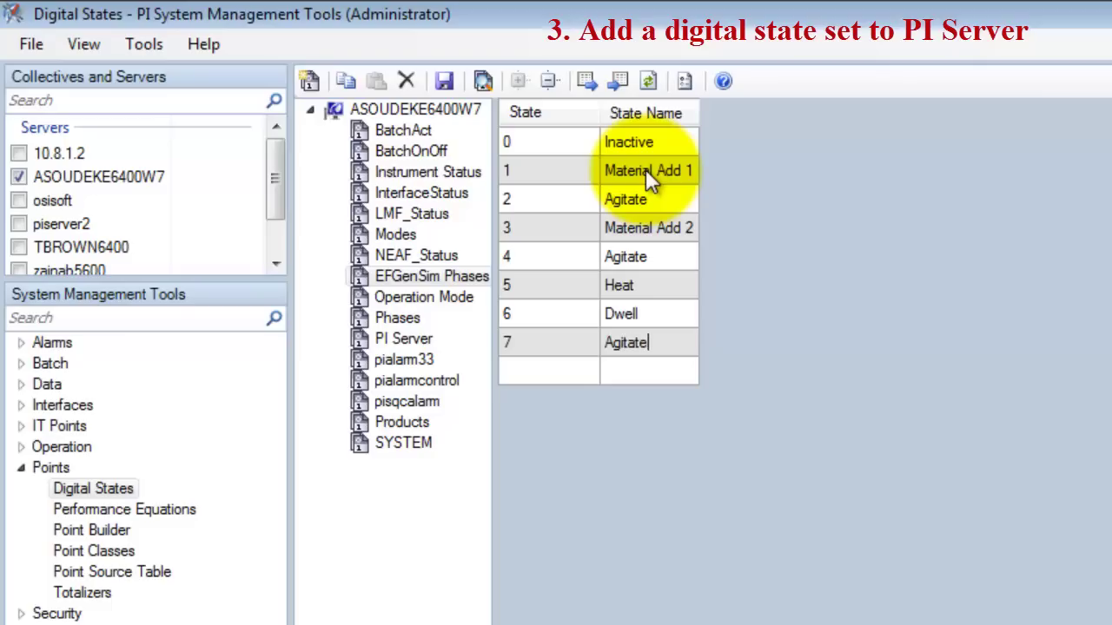
key("Return")
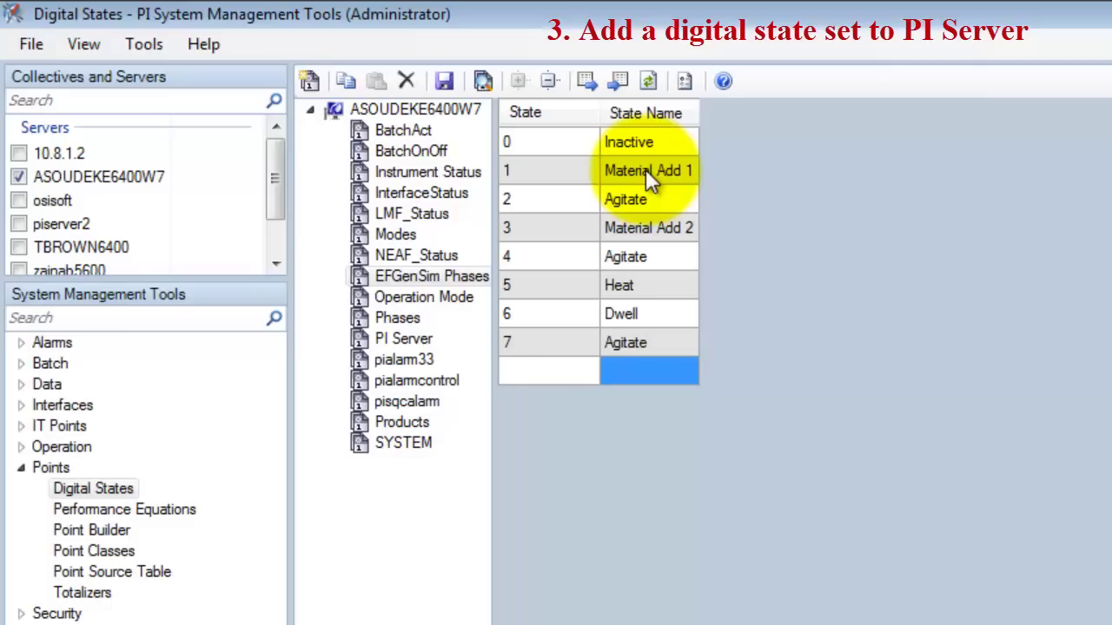
type("Cool")
key("Return")
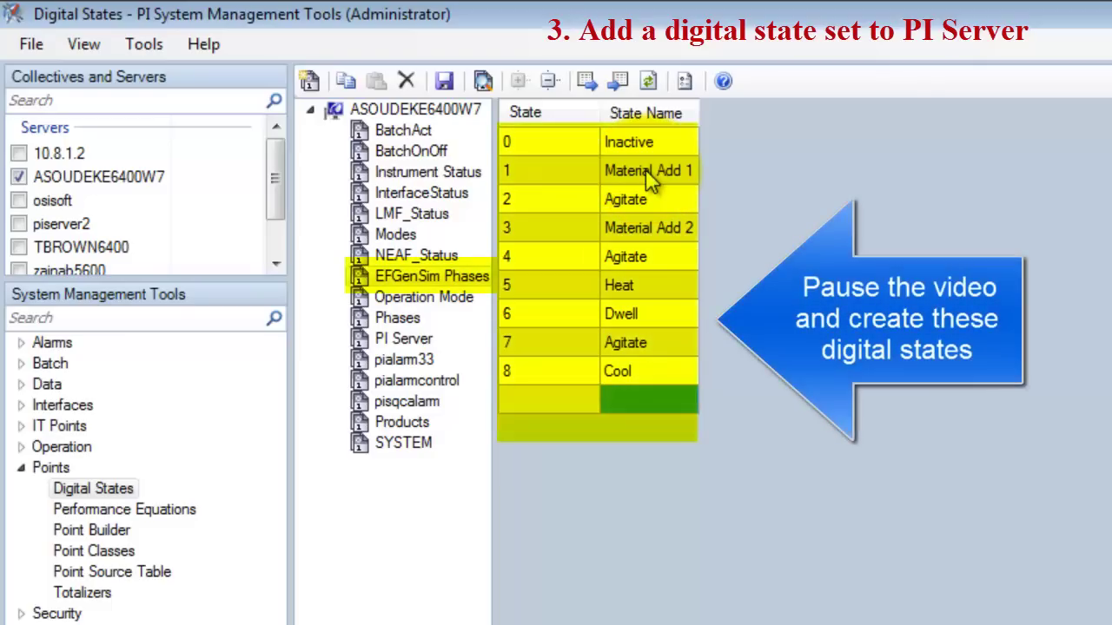
type("X")
key("BackSpace")
type("XFER_O")
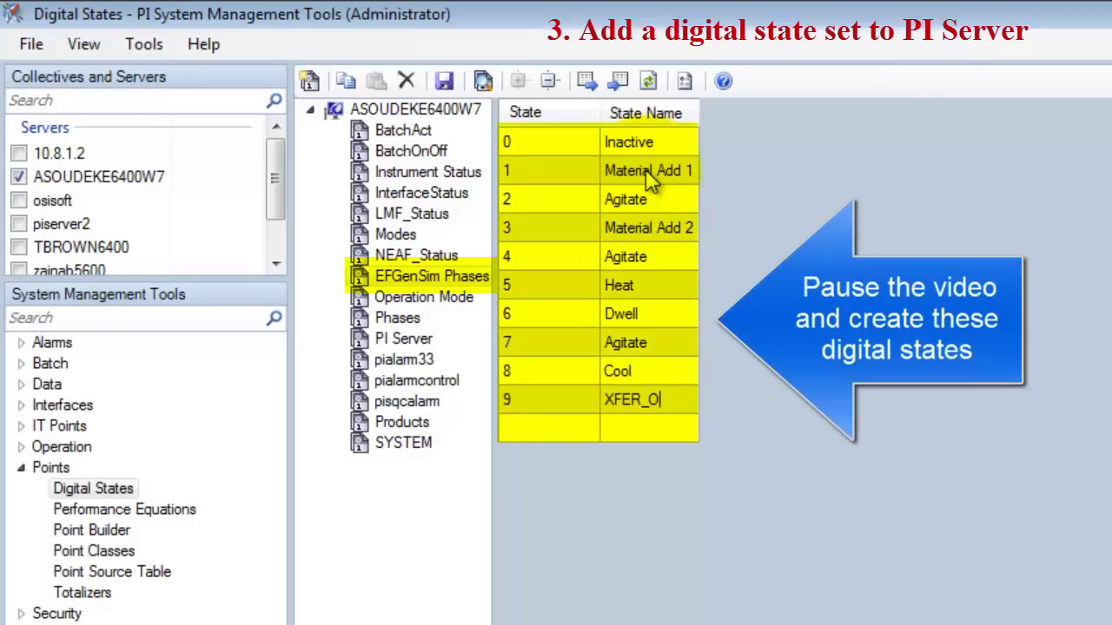
type("UT")
key("Return")
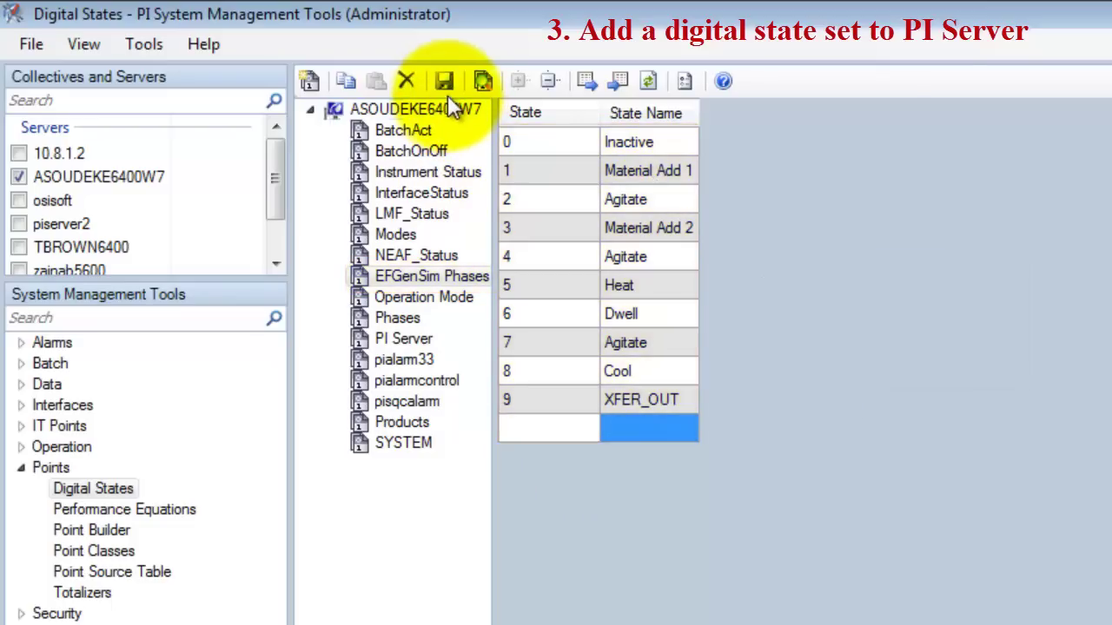
left_click(447, 85)
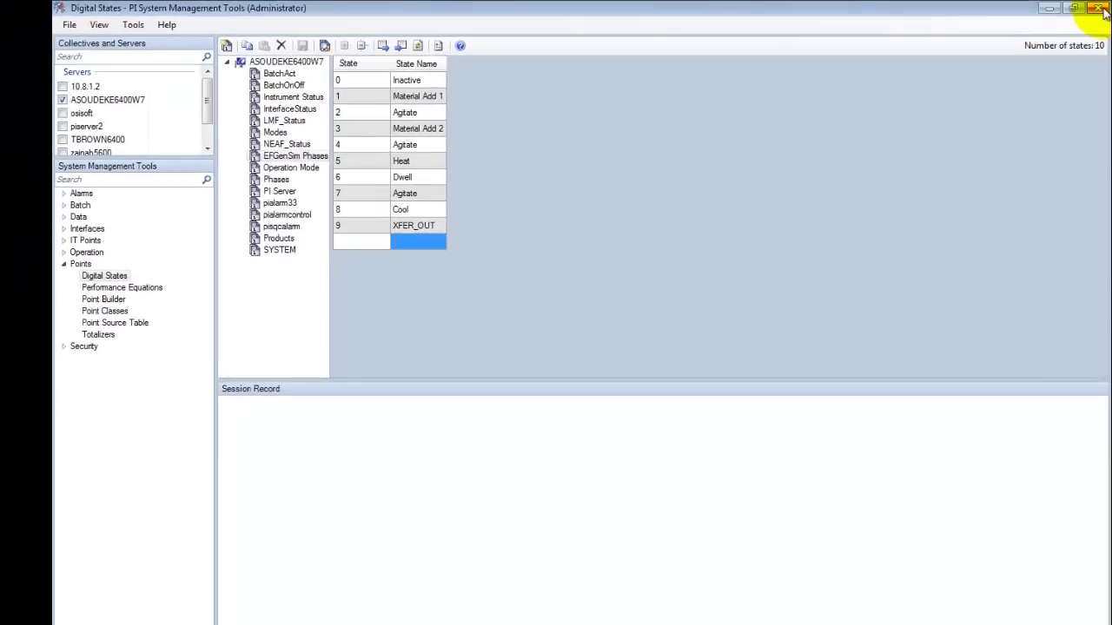
- Close PI SMT, go to %pihome%\interfaces\EFGEN and open PIEFGenSim_TagConfig.xlsx
left_click(1099, 8)
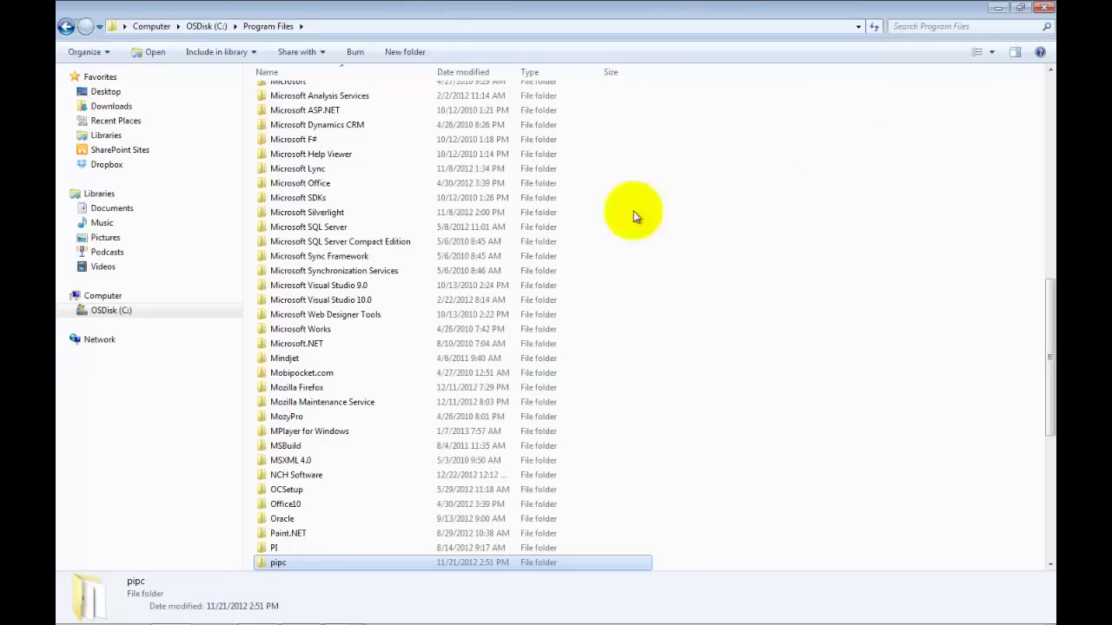
left_click(423, 27)
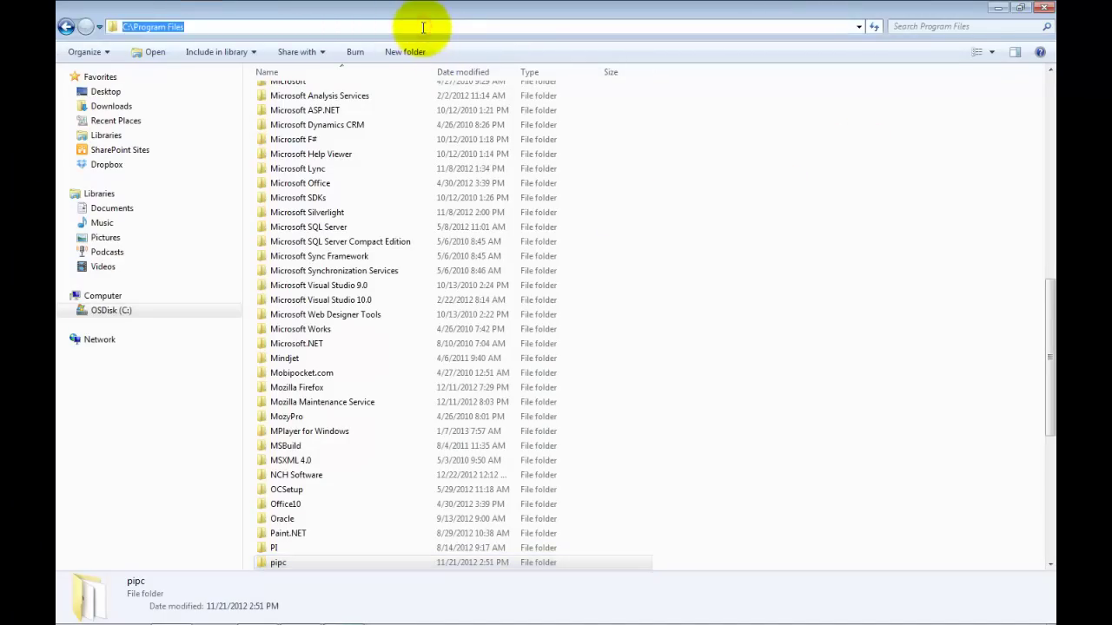
type("%")
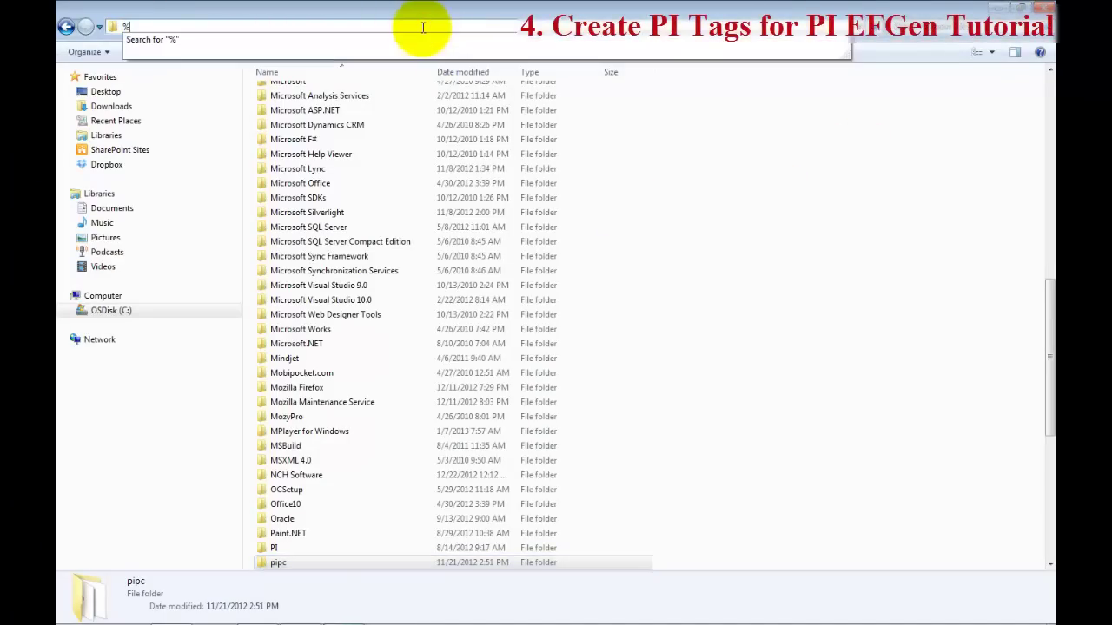
type("pihome%\\in")
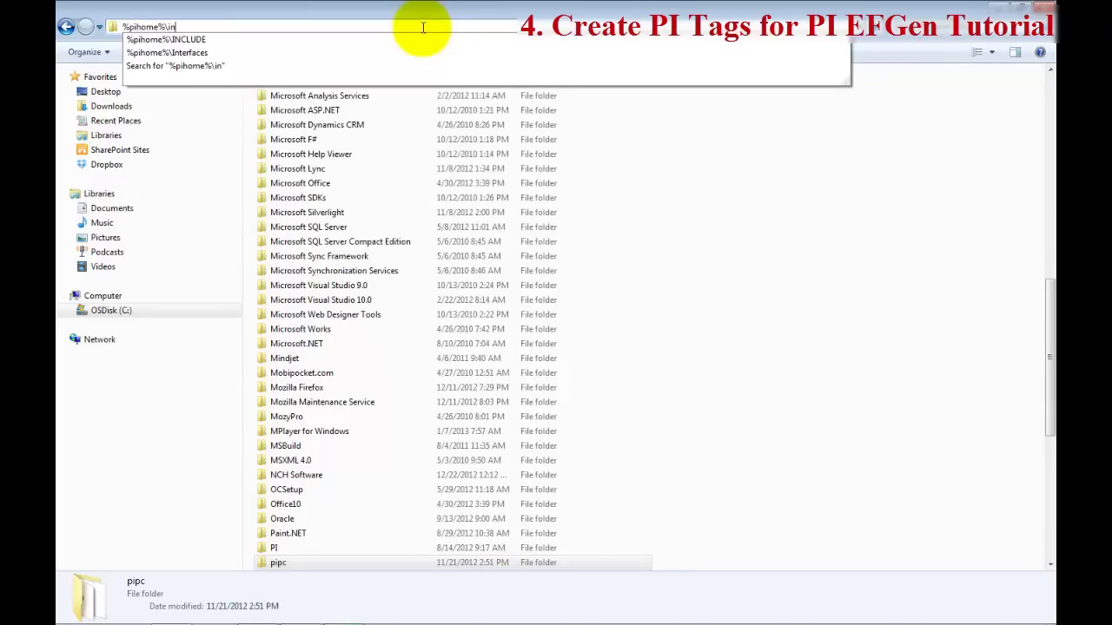
type("terfaces")
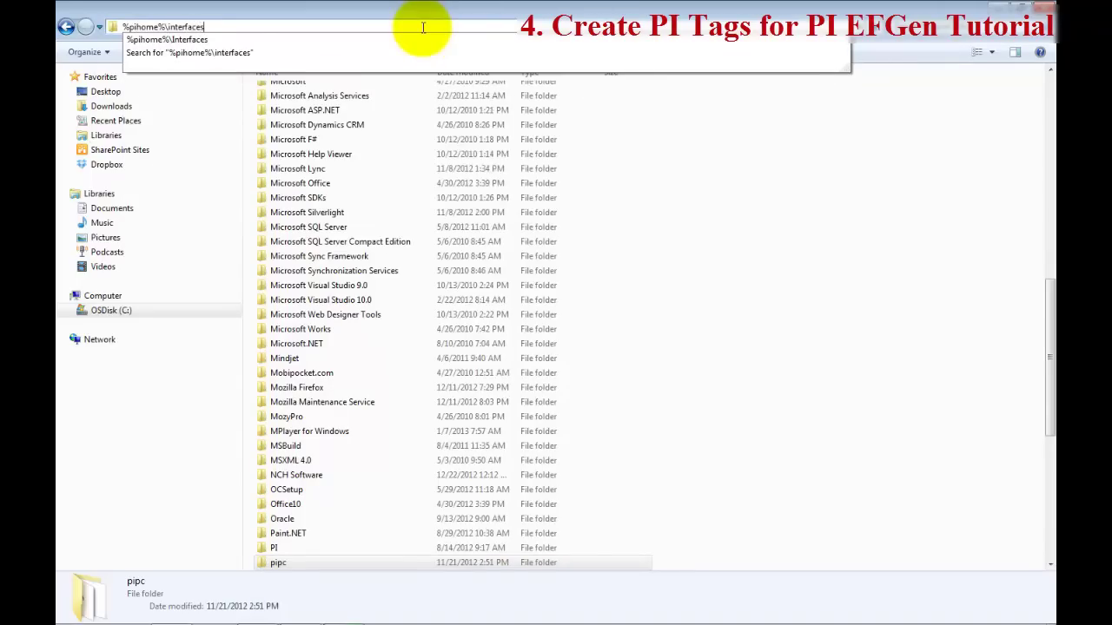
key("Return")
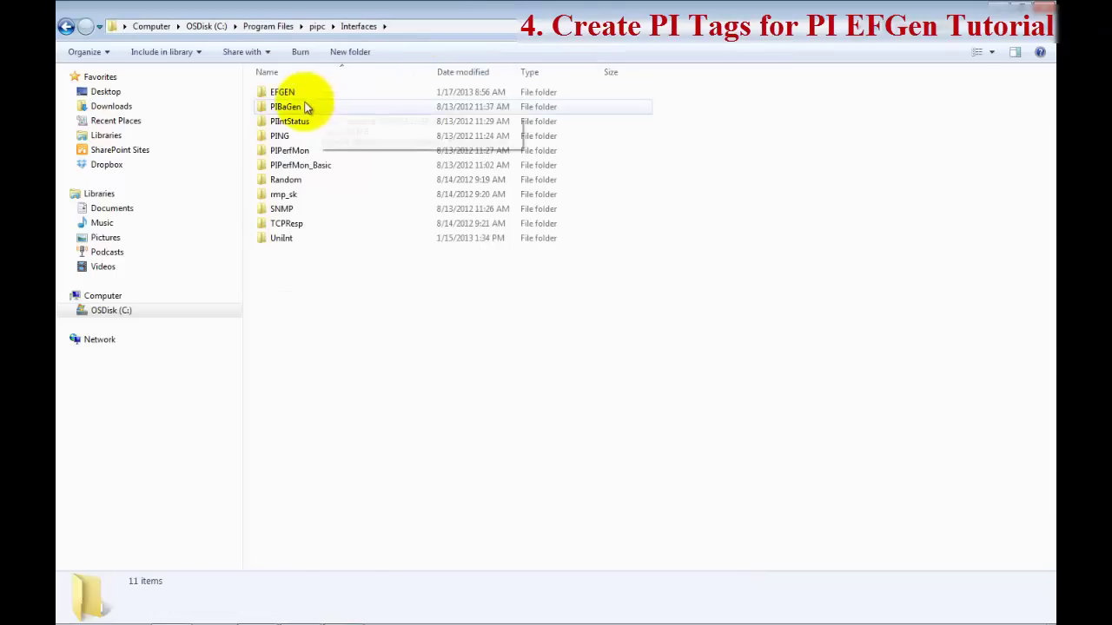
double_click(284, 92)
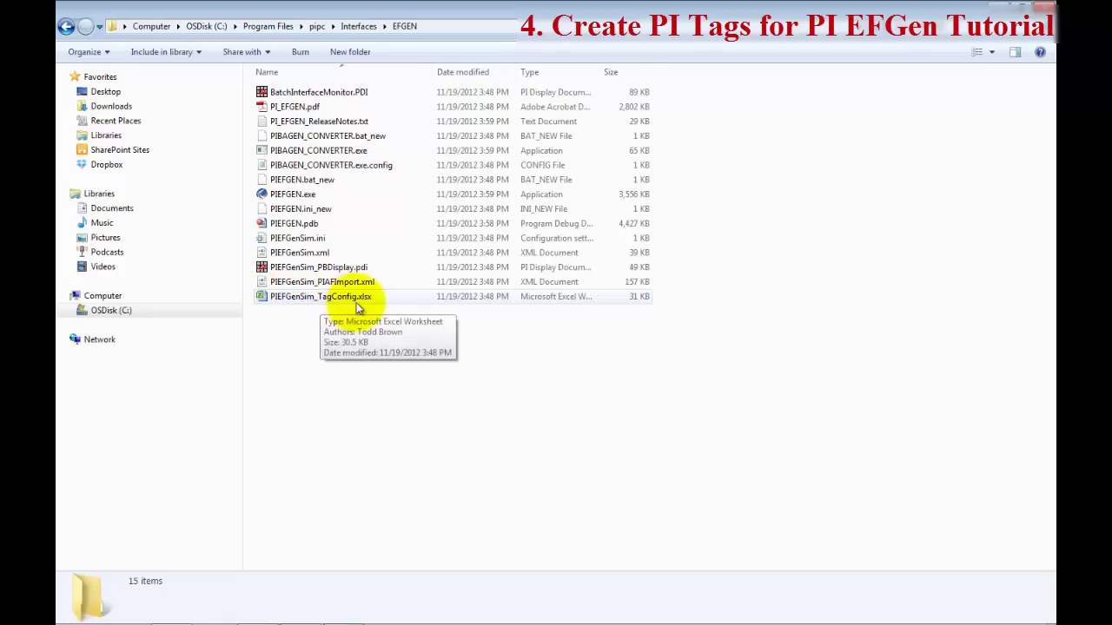
double_click(309, 296)
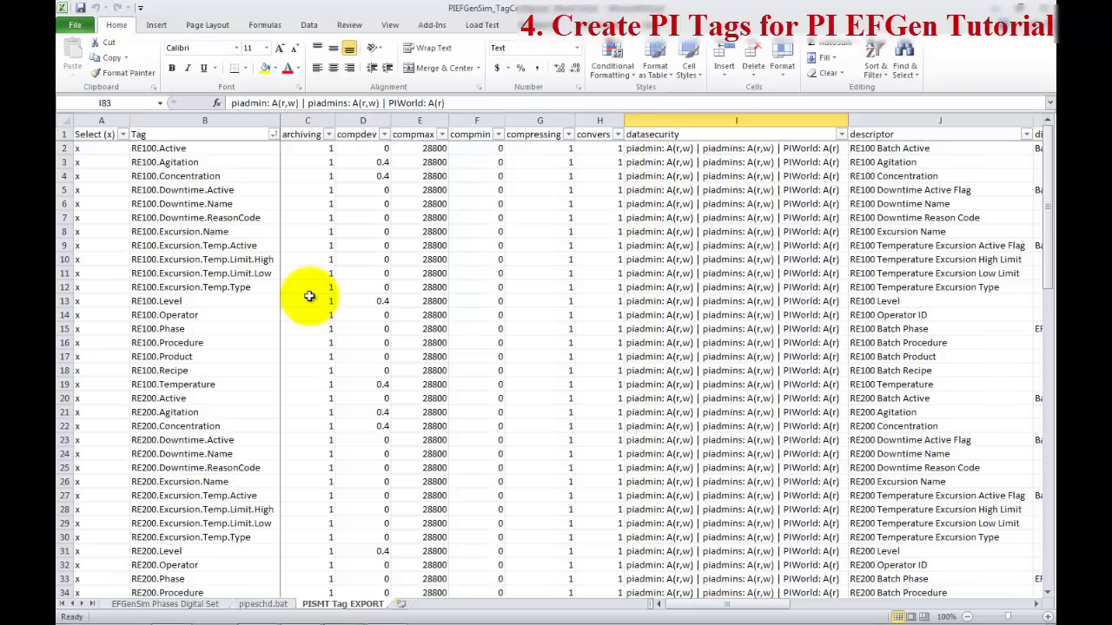
- Export the workbook's tags to the PI Server through the PI-SMT add-in
mouse_move(1048, 265)
left_mouse_down()
mouse_move(1028, 342)
mouse_move(1086, 375)
mouse_move(1020, 345)
mouse_move(1029, 266)
left_mouse_up()
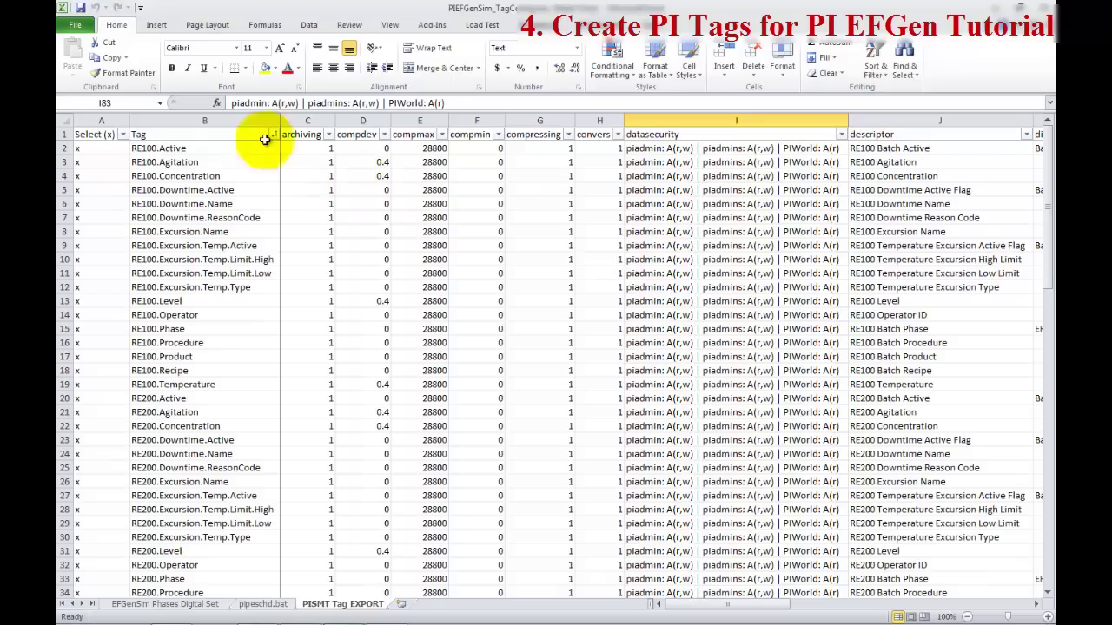
left_click(428, 29)
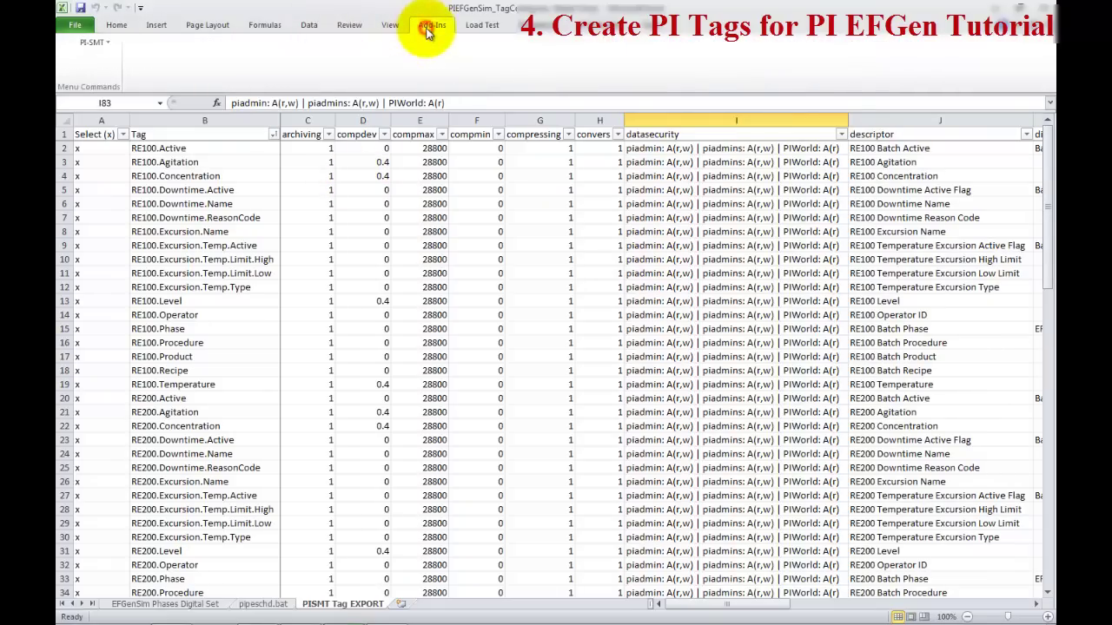
left_click(106, 43)
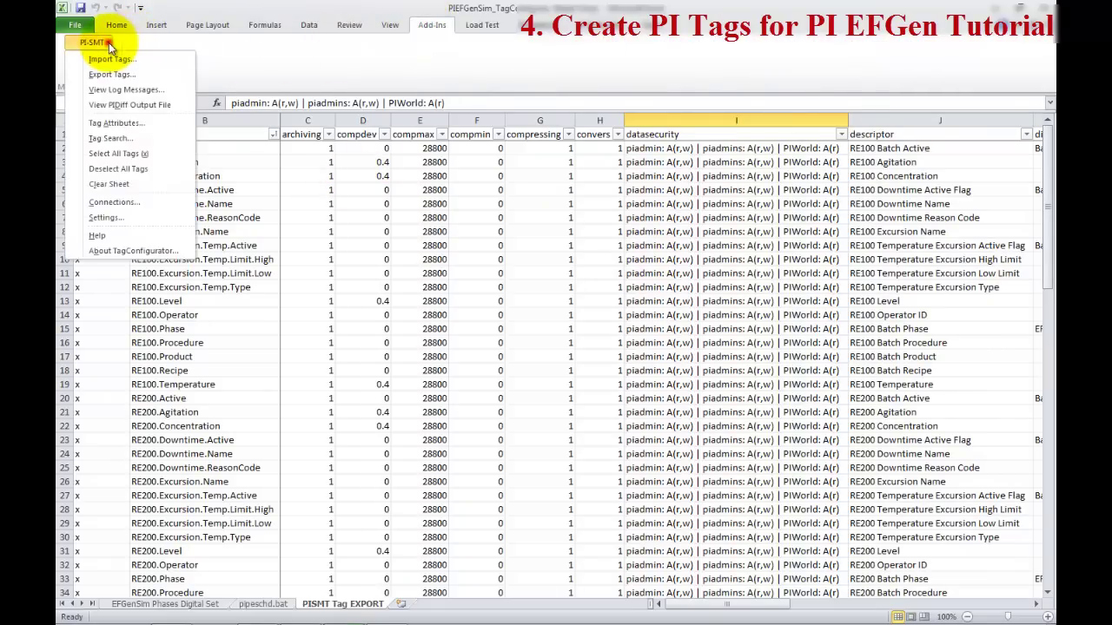
left_click(106, 77)
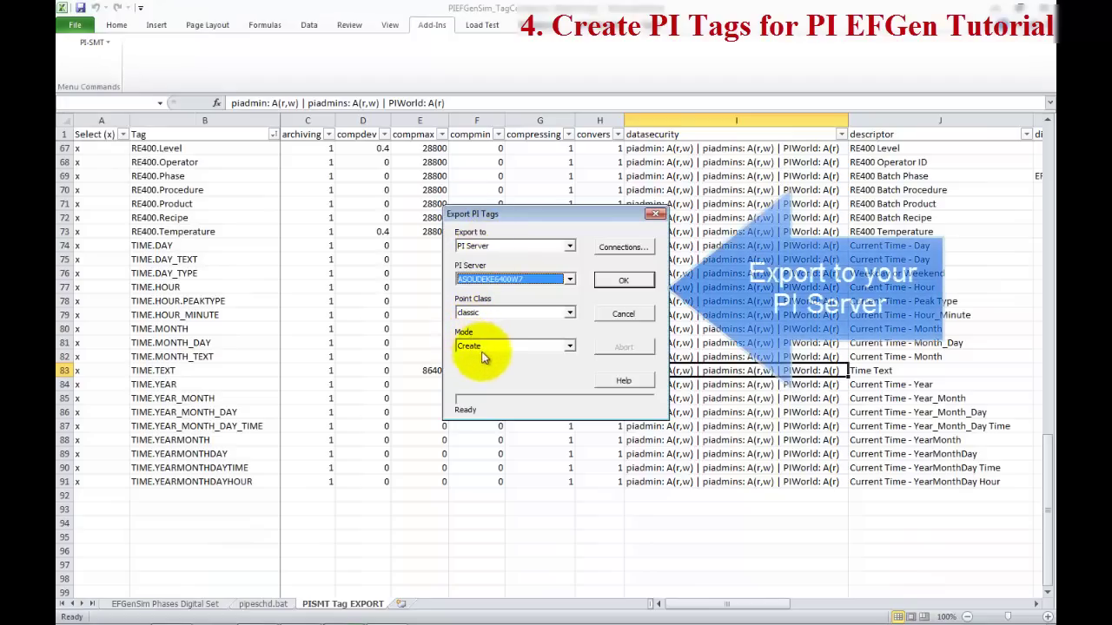
left_click(622, 279)
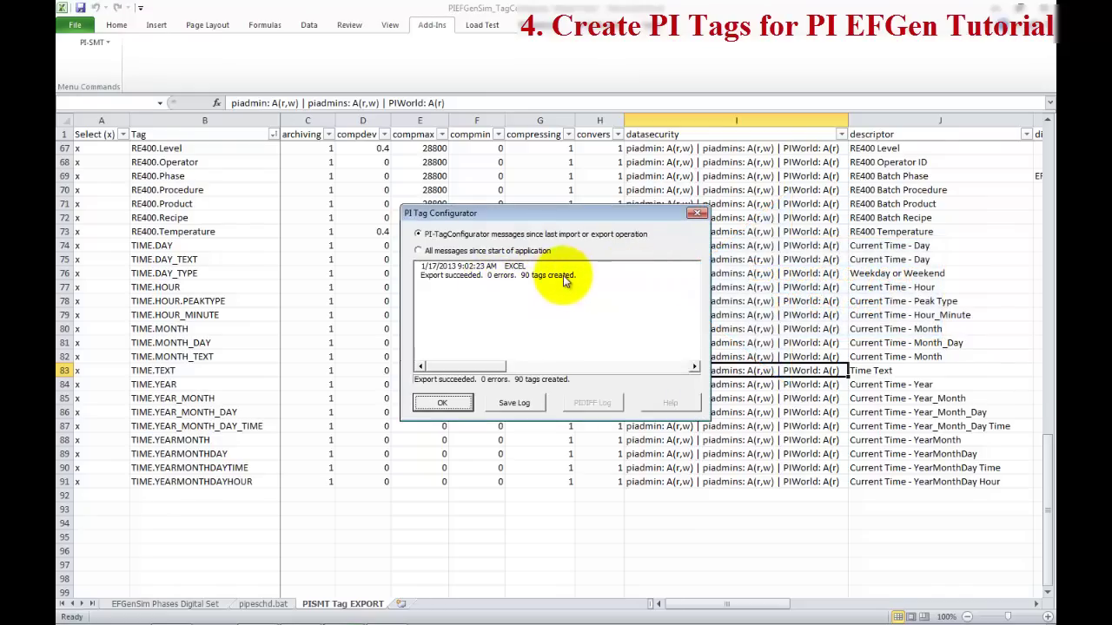
- Acknowledge the 90-tag export success and close the workbook without saving
left_click(444, 403)
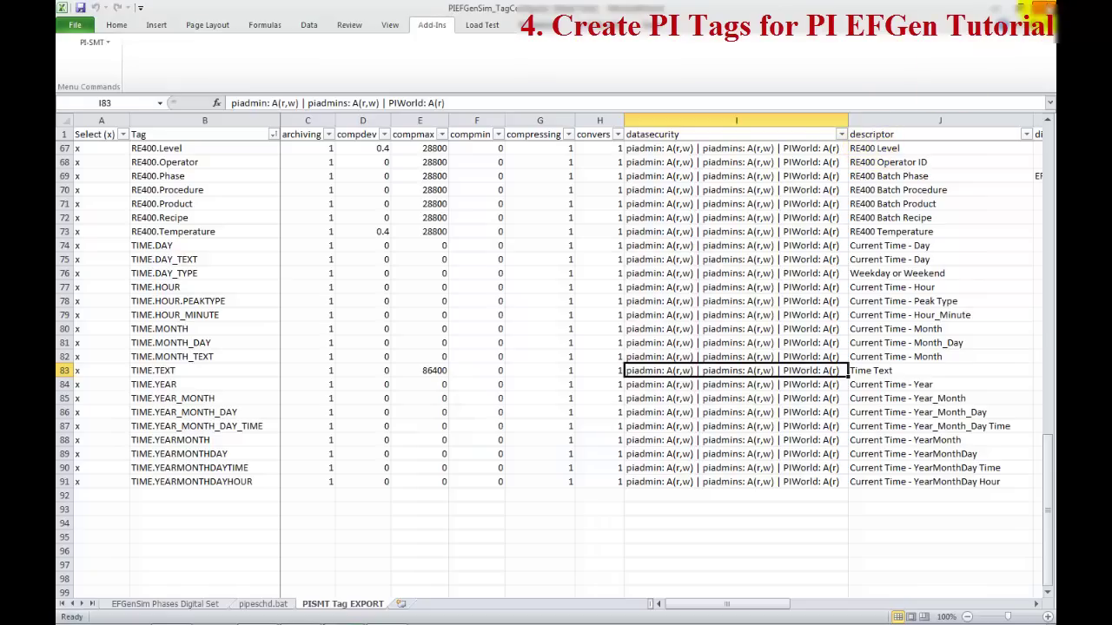
left_click(1043, 9)
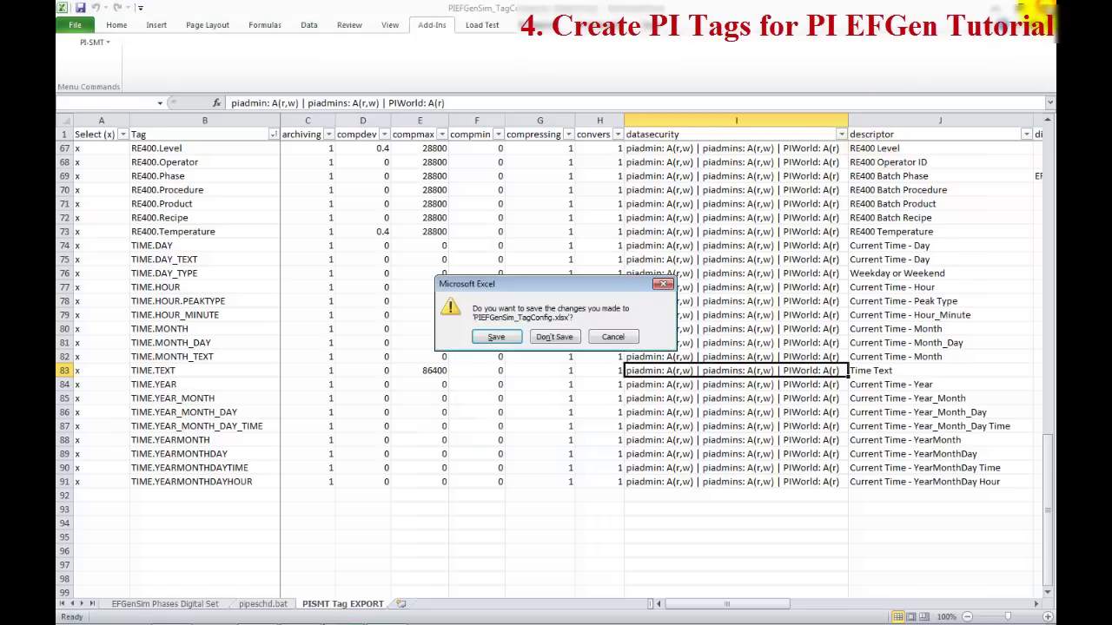
left_click(569, 338)
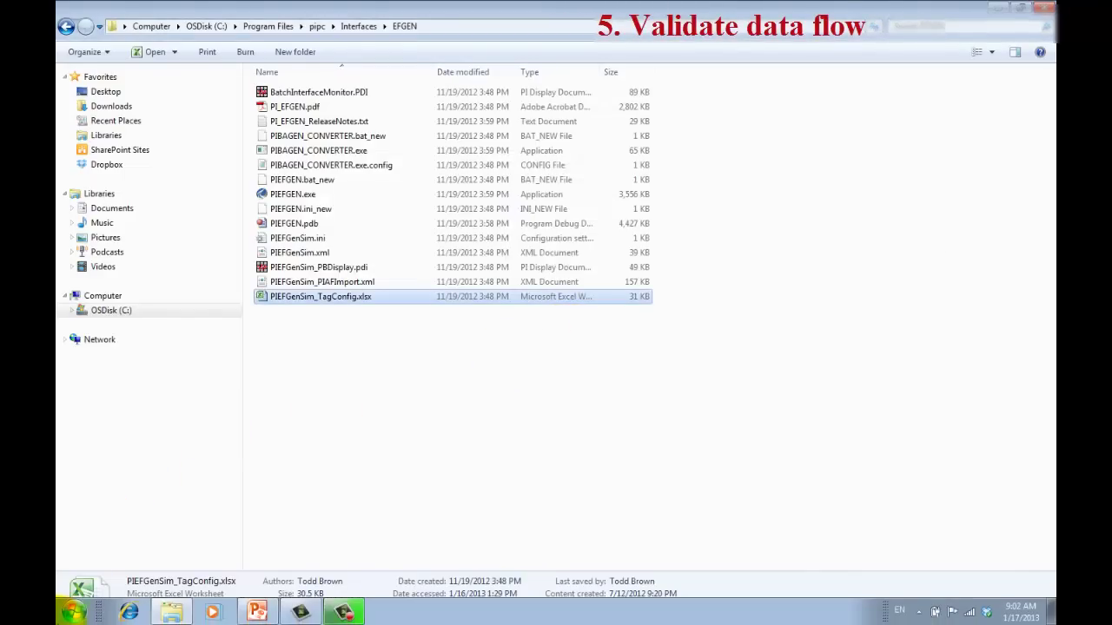
- Relaunch PI System Management Tools and expand its Data tools
left_click(74, 613)
type("sy")
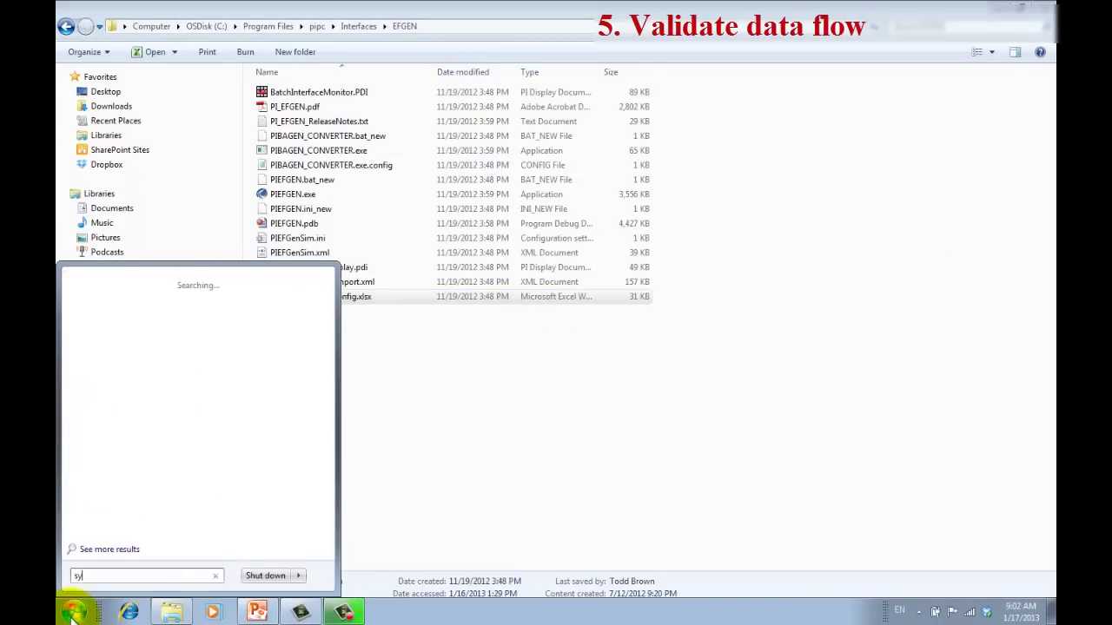
type("stem")
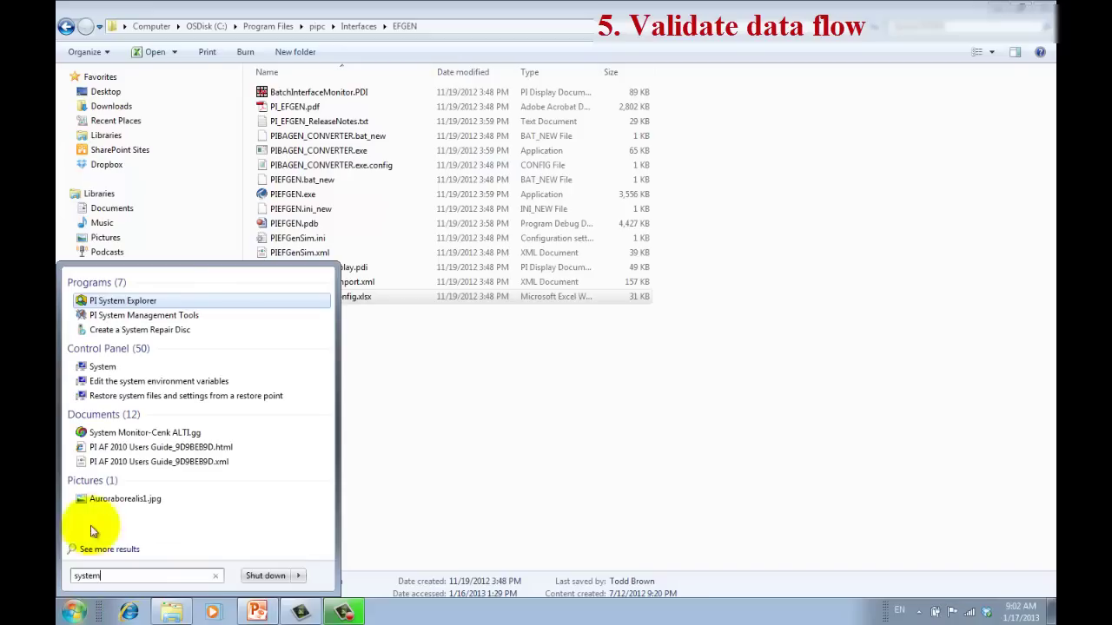
left_click(164, 318)
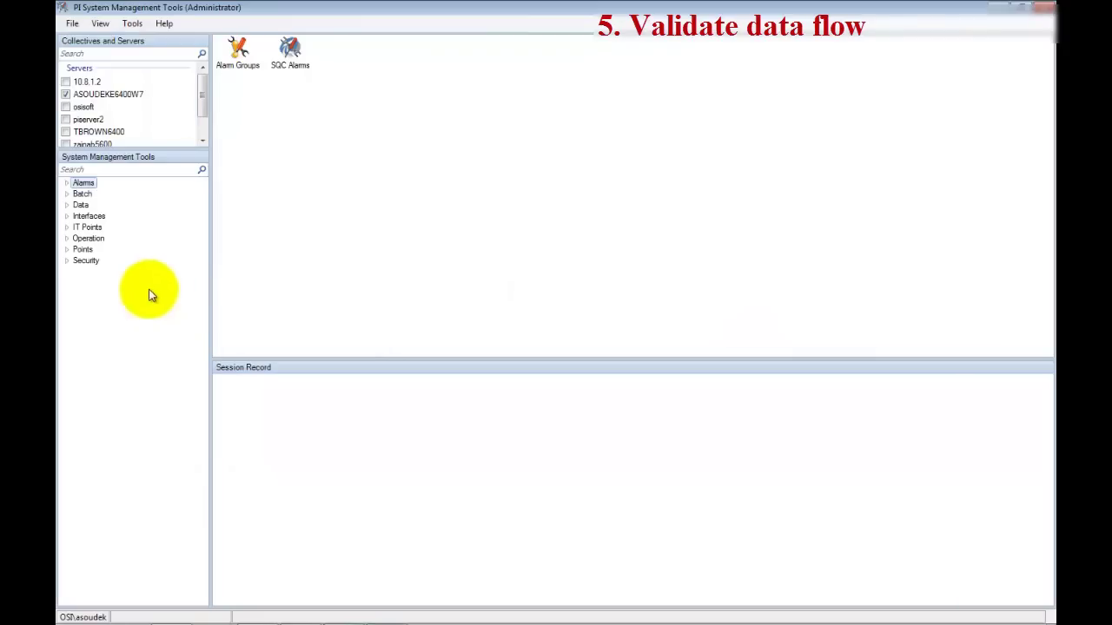
left_click(68, 205)
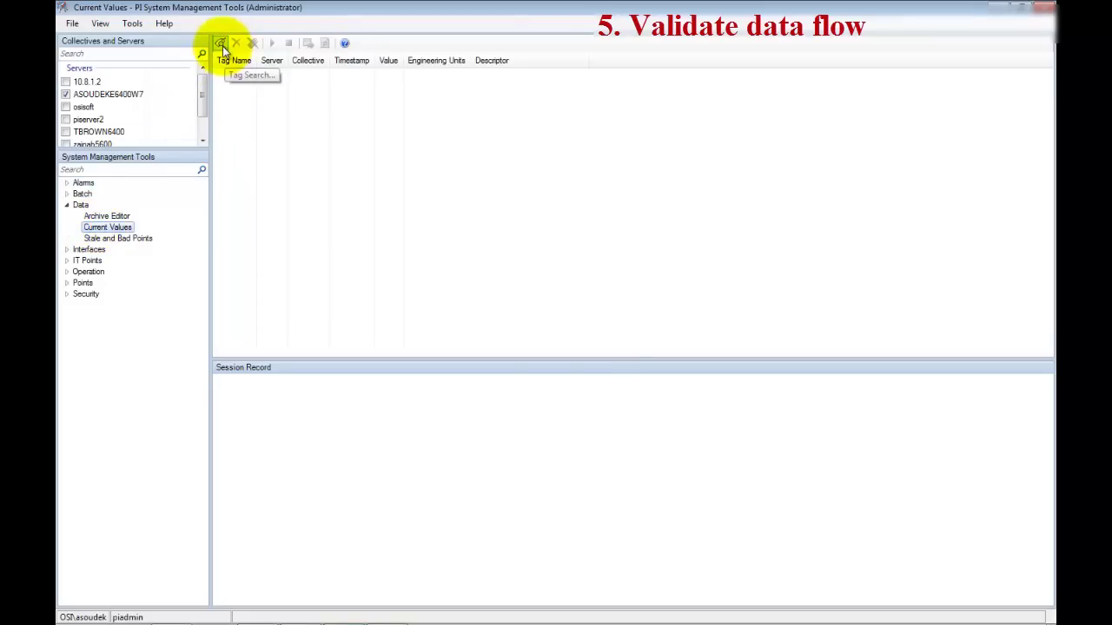
- Search tags with mask RE* and add all found tags to Current Values
left_click(222, 45)
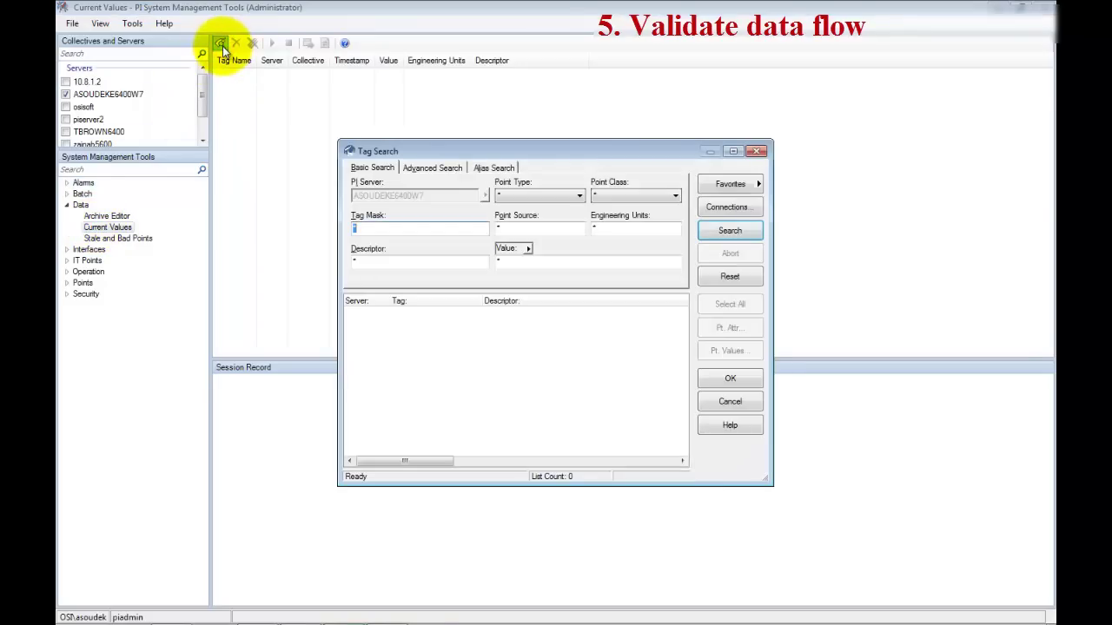
left_click(358, 230)
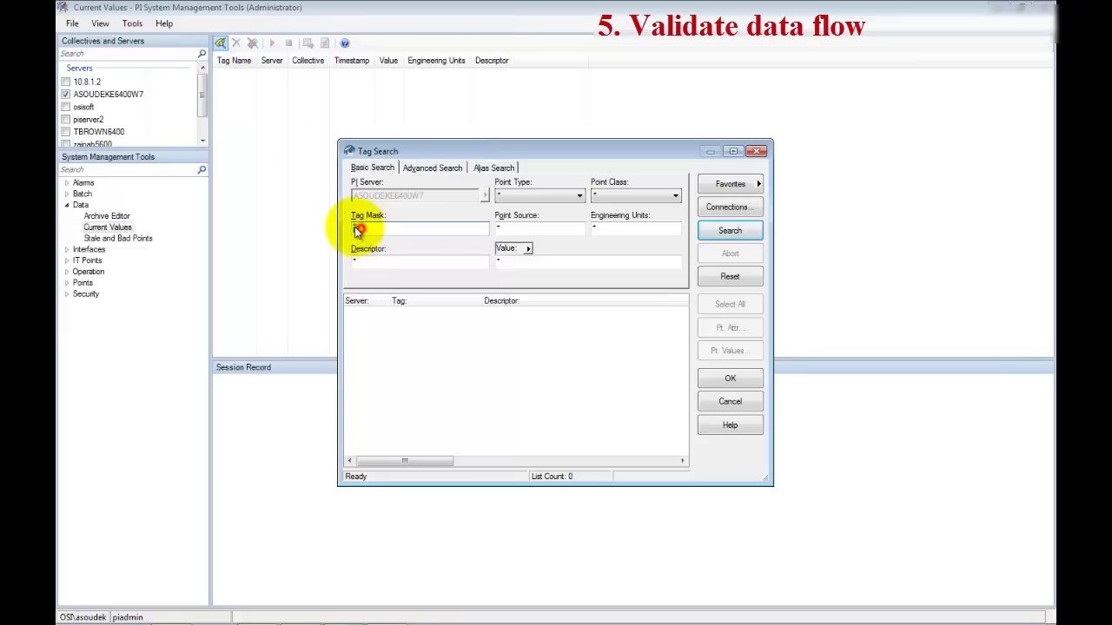
left_click_drag(360, 229, 346, 232)
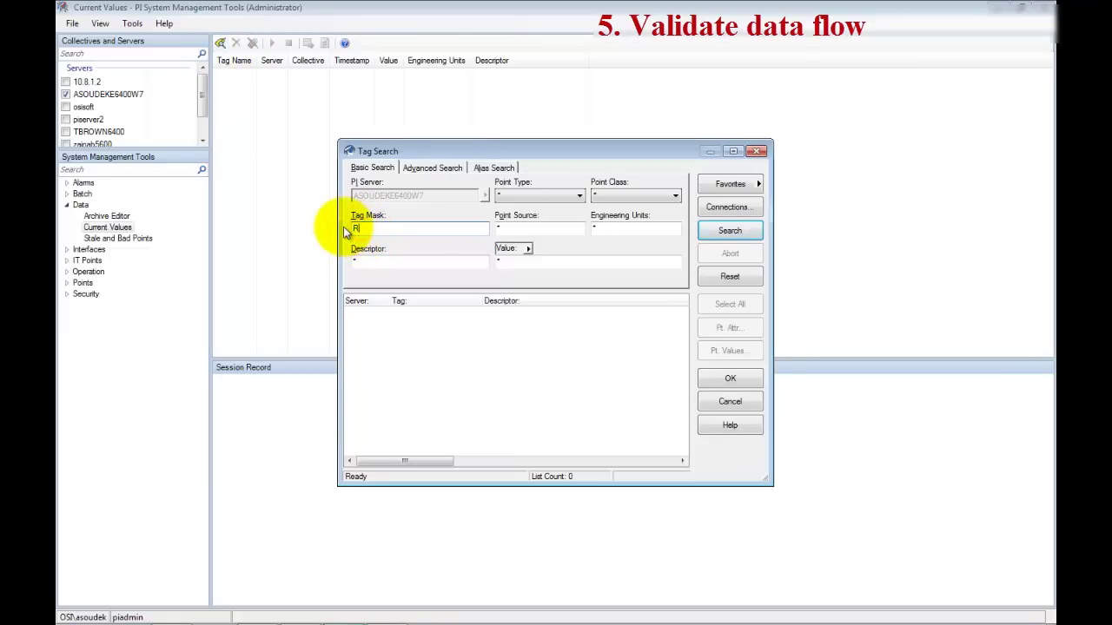
type("RE*")
key("Return")
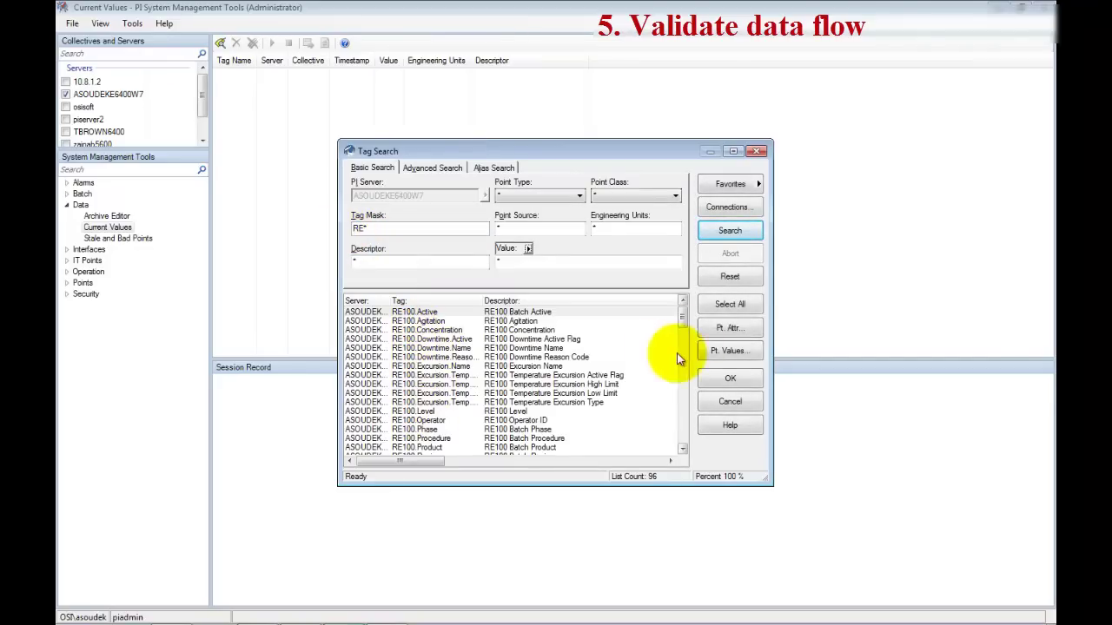
left_click(728, 304)
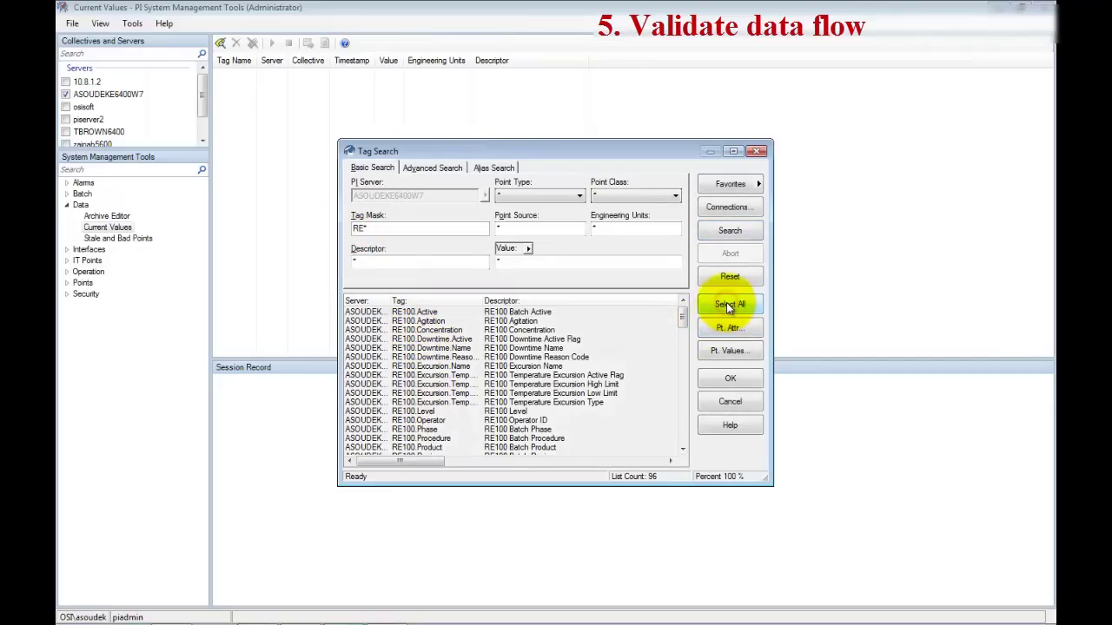
left_click(728, 381)
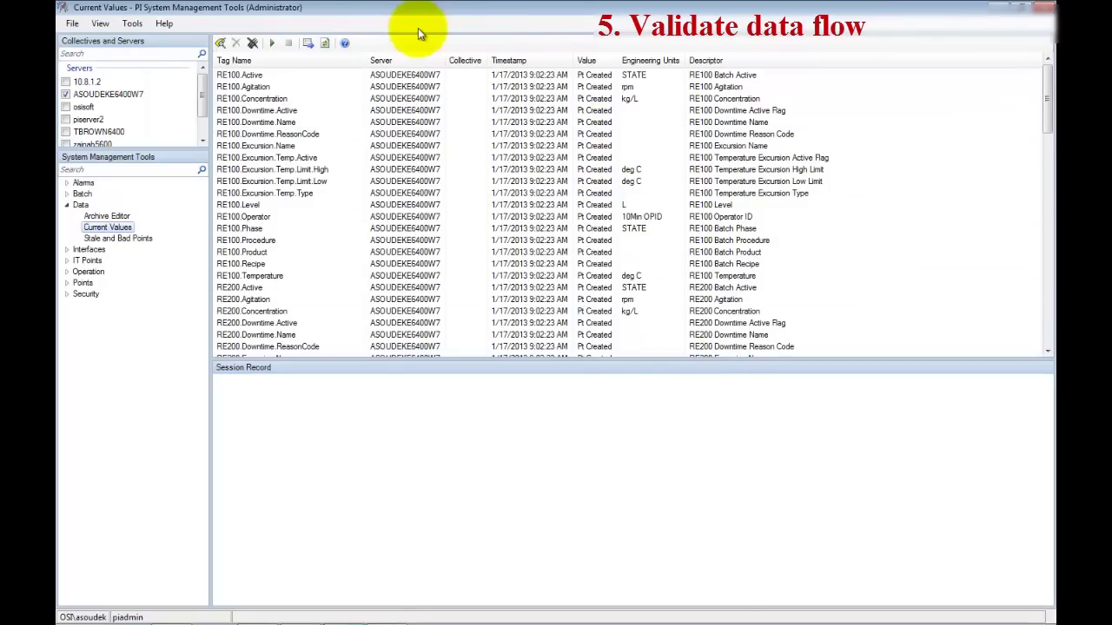
- Refresh the RE tag values repeatedly to watch them update, then close PI SMT
left_click(327, 45)
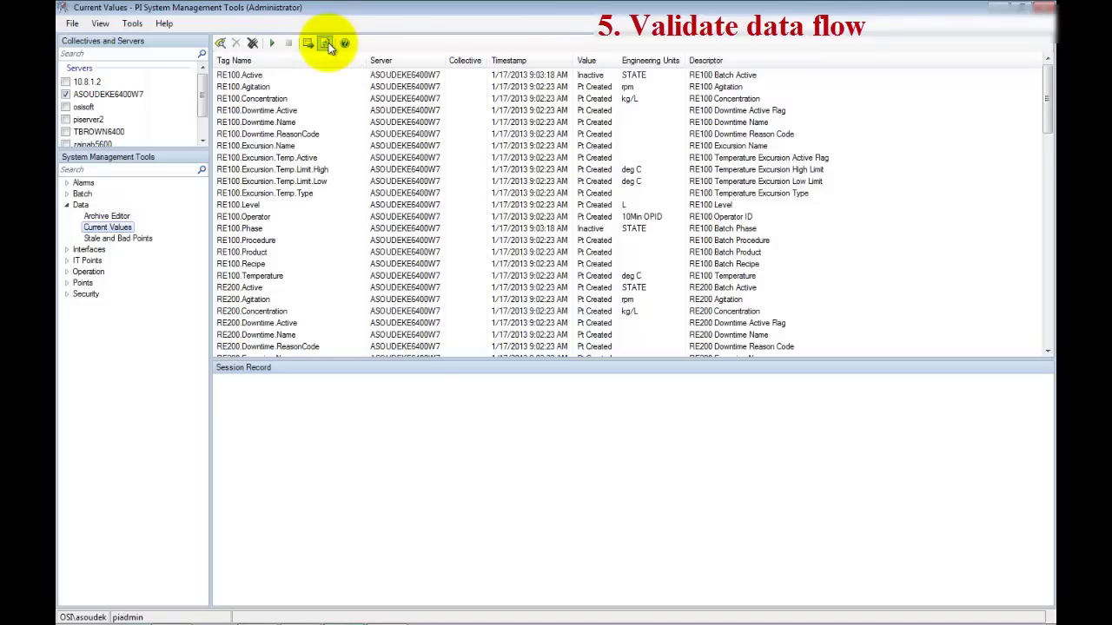
left_click(326, 44)
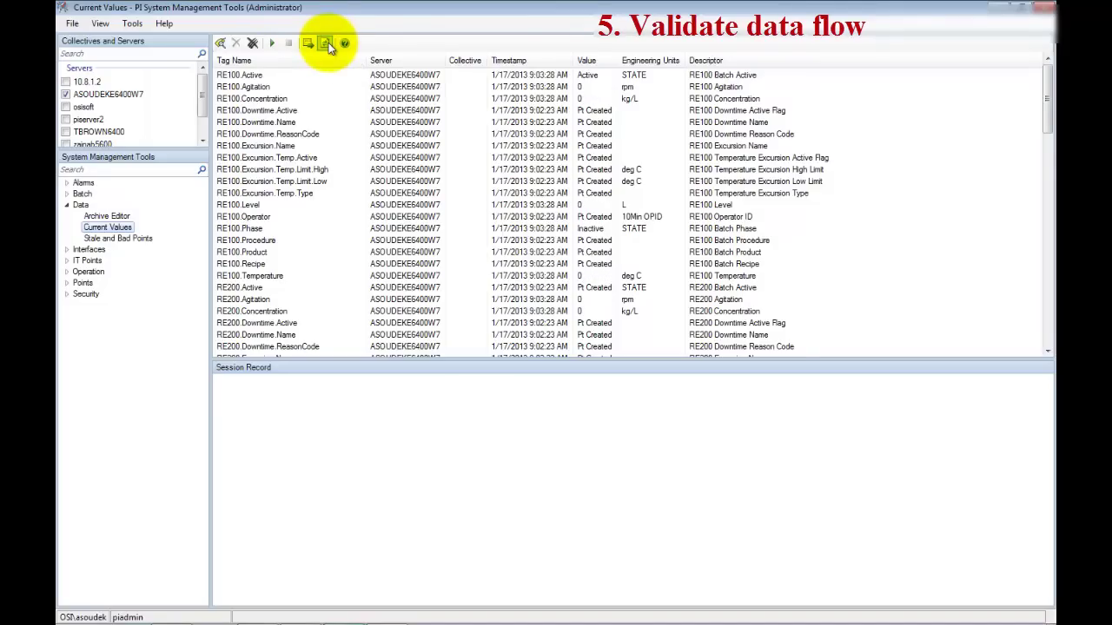
left_click(327, 44)
left_click(326, 44)
left_click(328, 46)
left_click(328, 45)
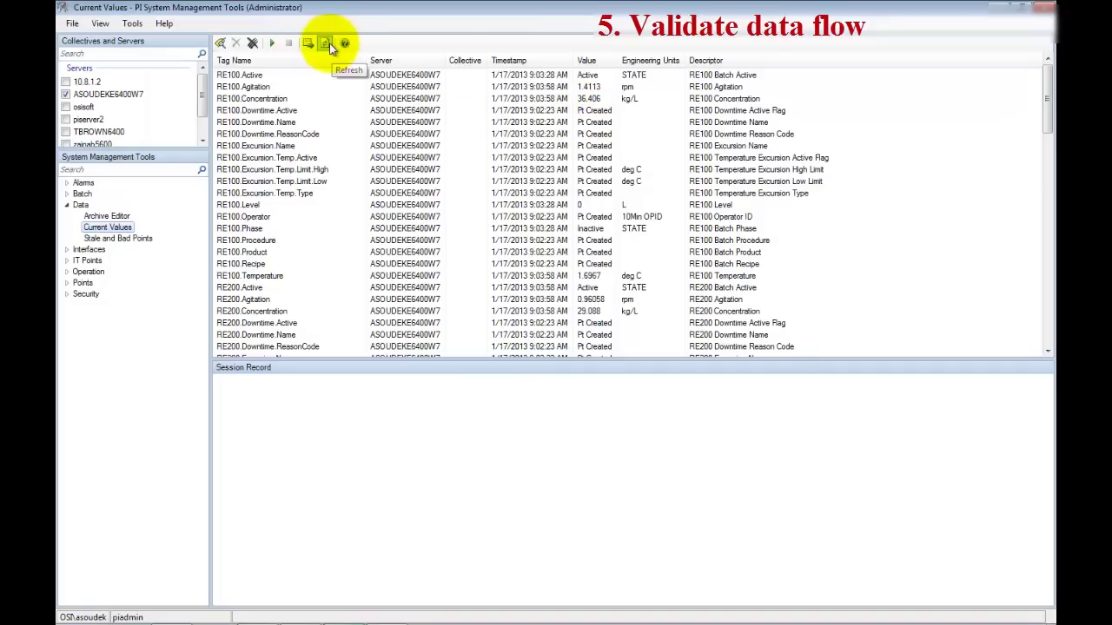
left_click(328, 45)
left_click(328, 45)
left_click(327, 45)
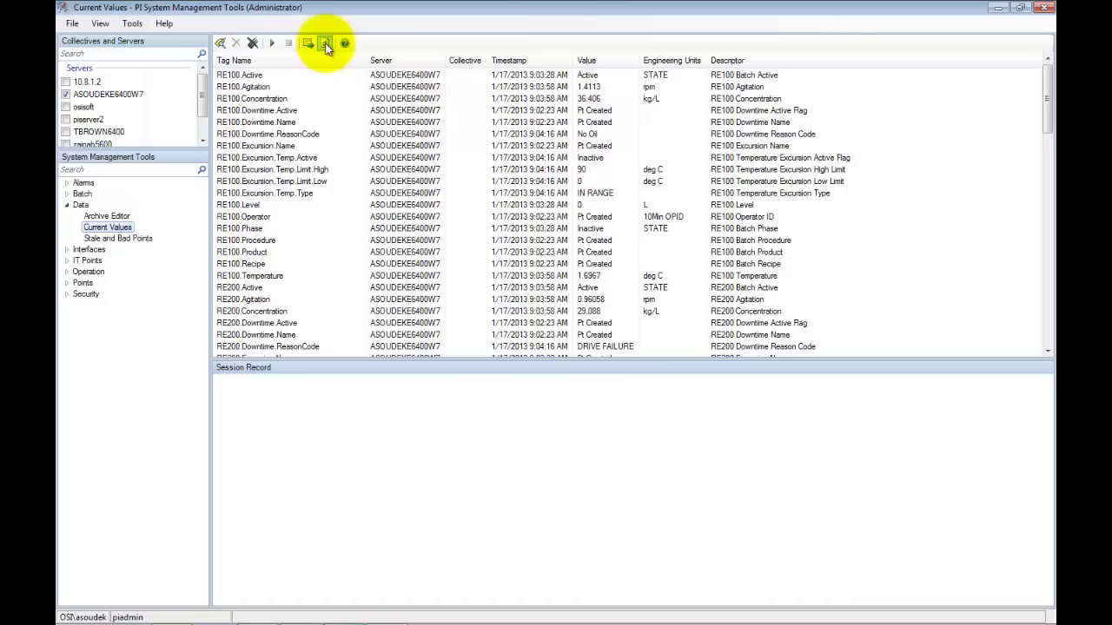
left_click(328, 46)
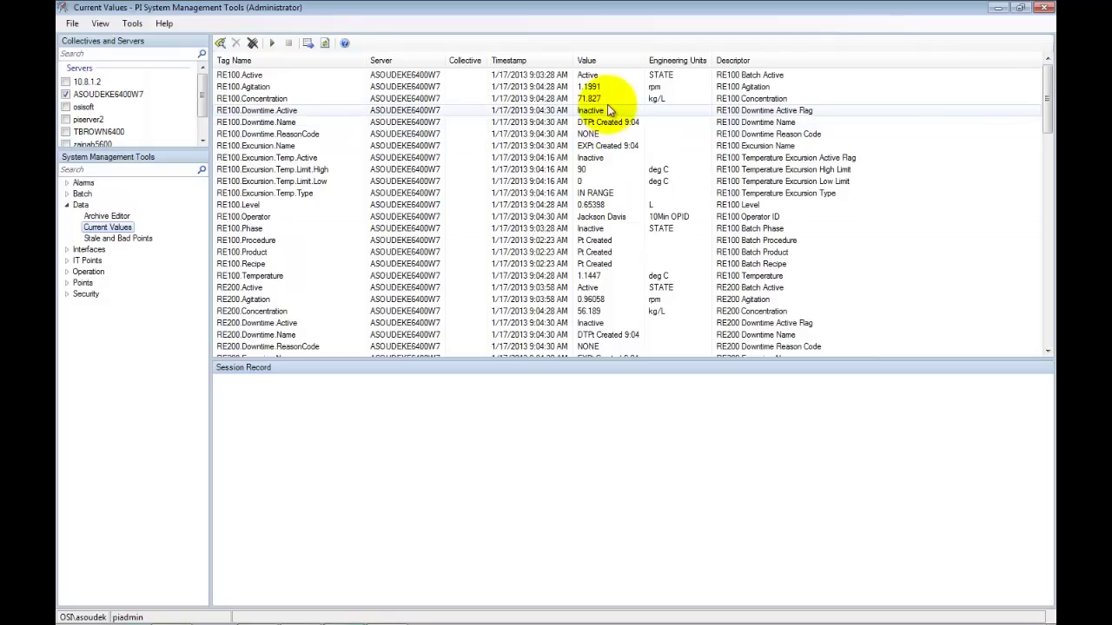
left_click(1045, 11)
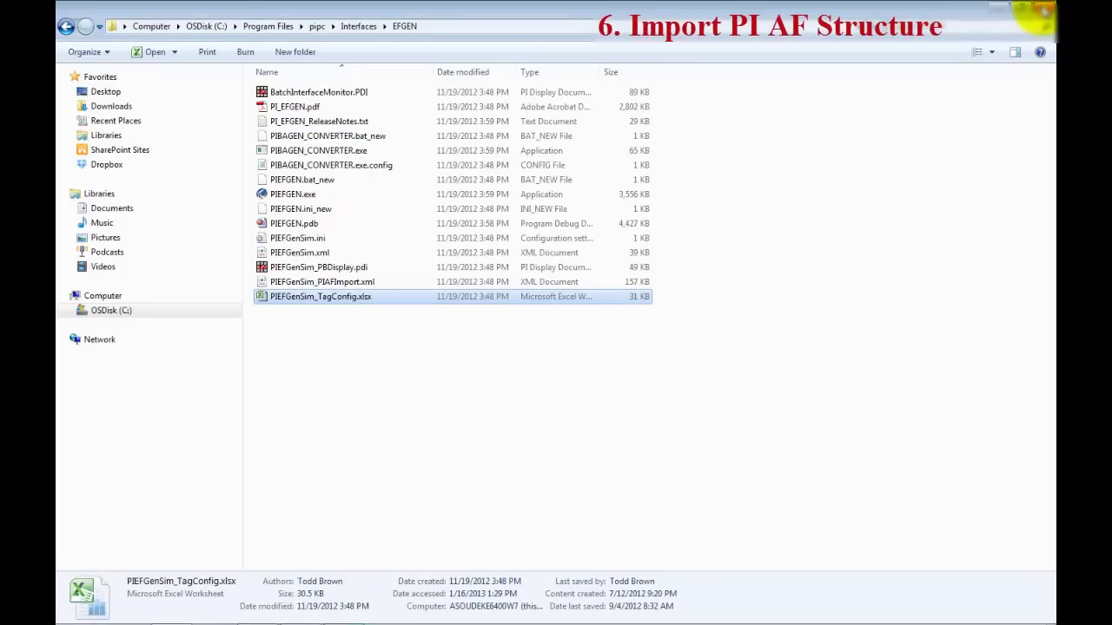
- Find PI System Explorer through a Start menu search and launch it
left_click(74, 614)
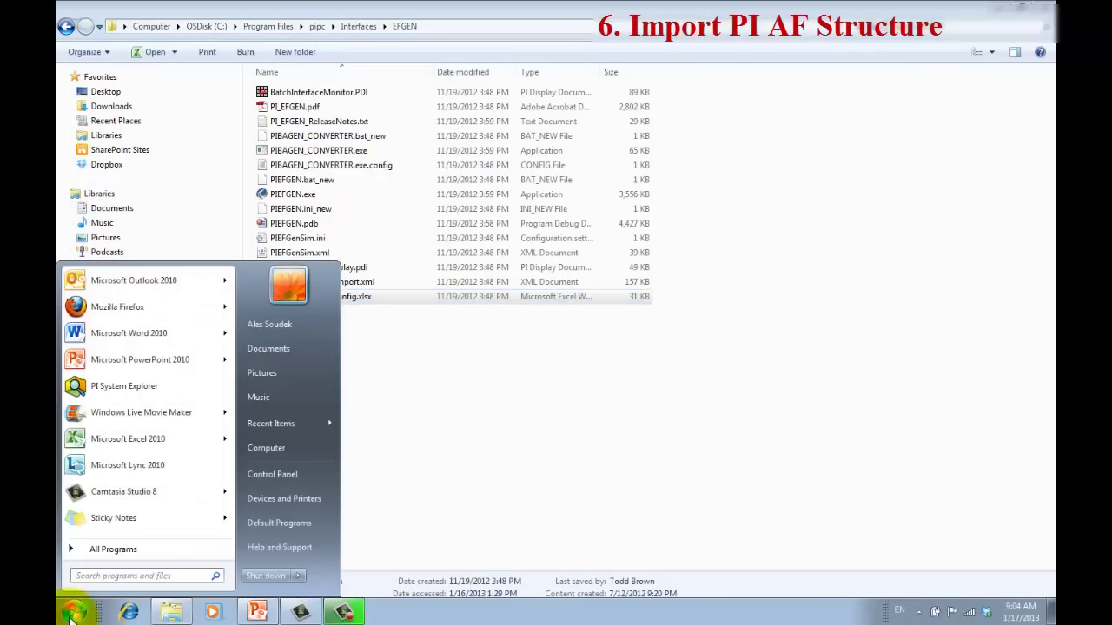
type("system")
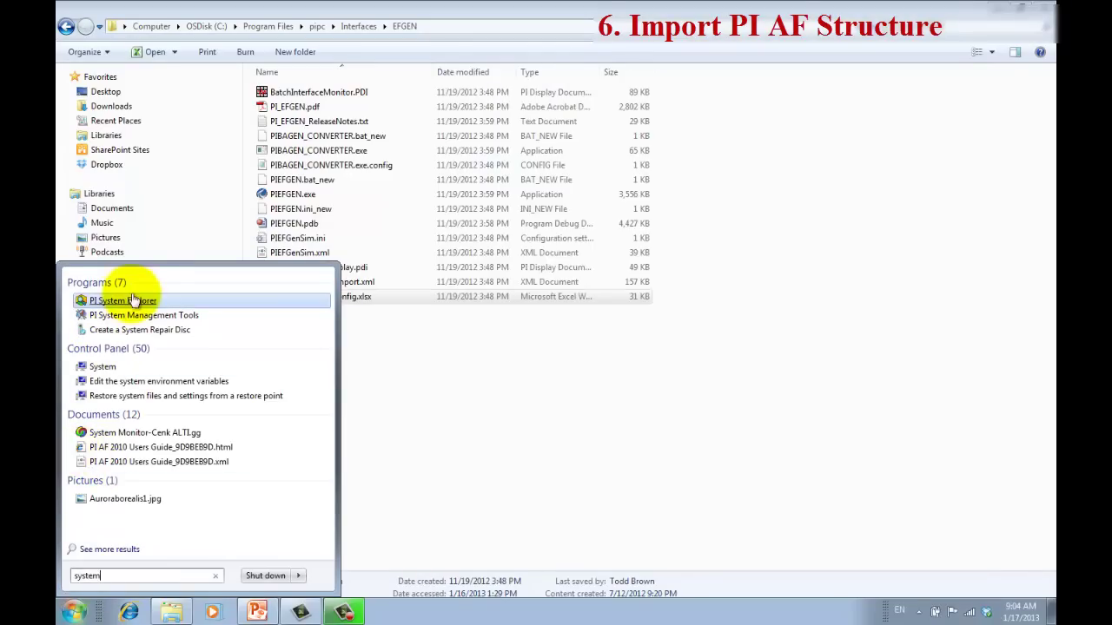
left_click(132, 300)
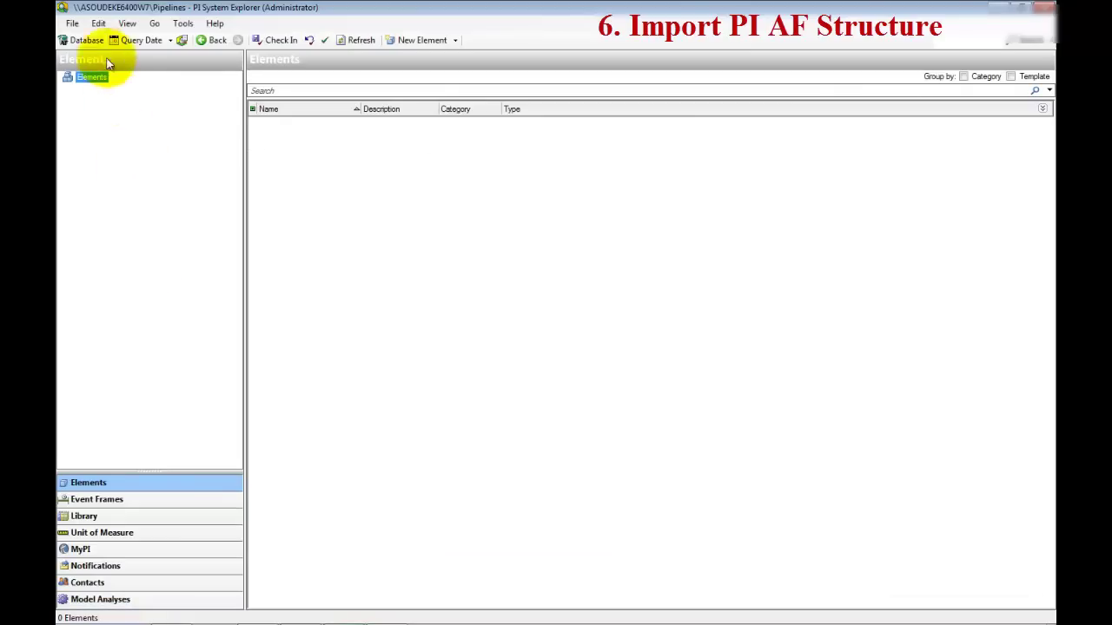
- Create a new AF database named PIEFGenSim and open it in PI System Explorer
left_click(89, 42)
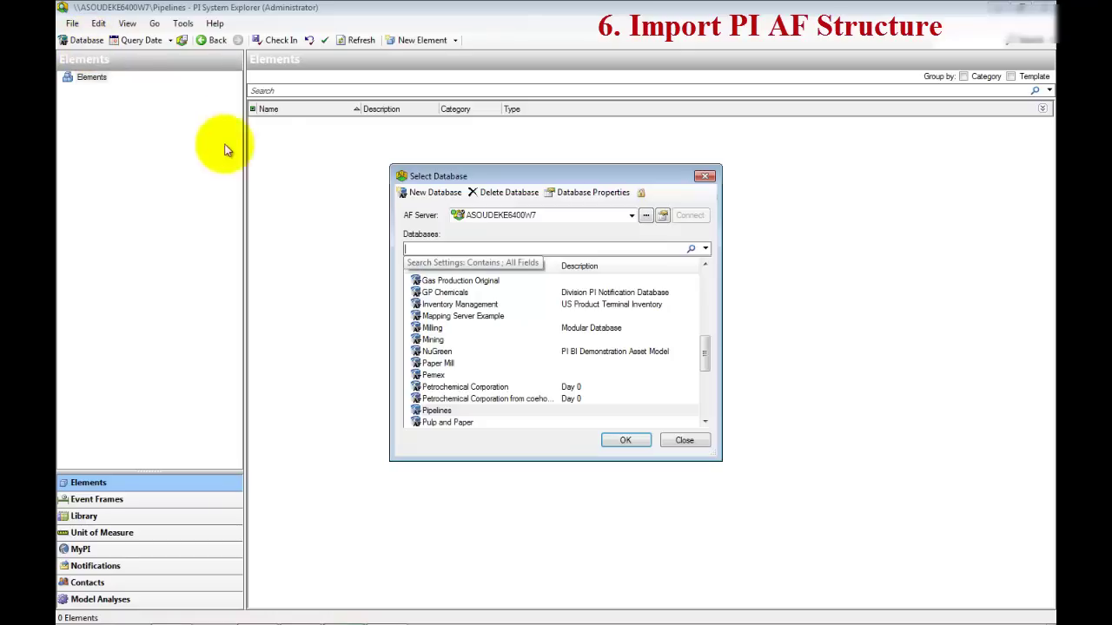
left_click(422, 192)
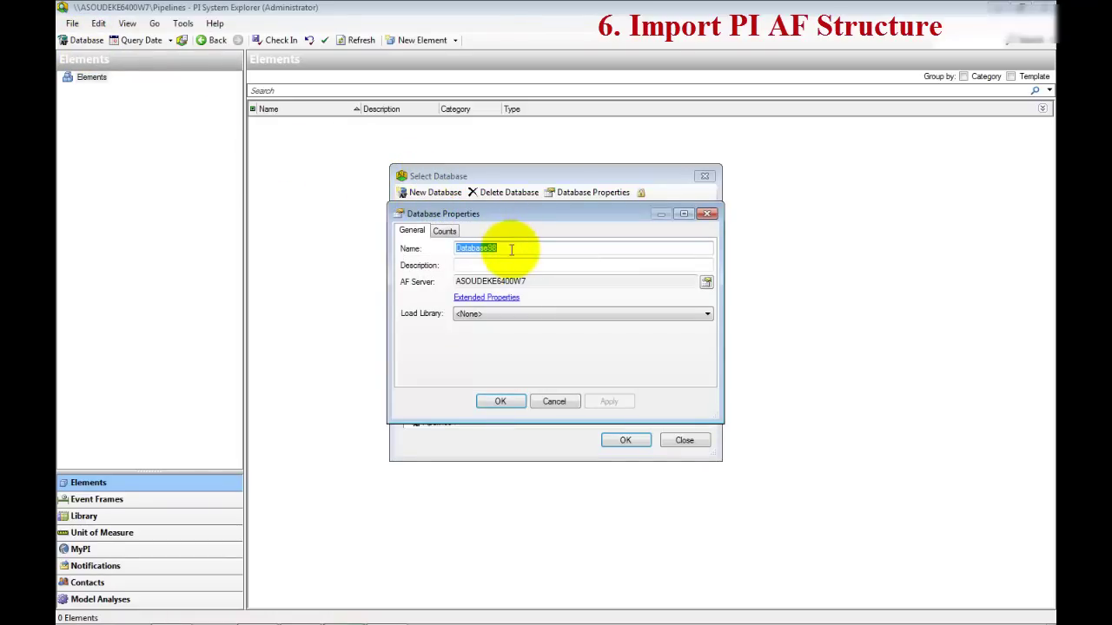
type("PIEFGenSim")
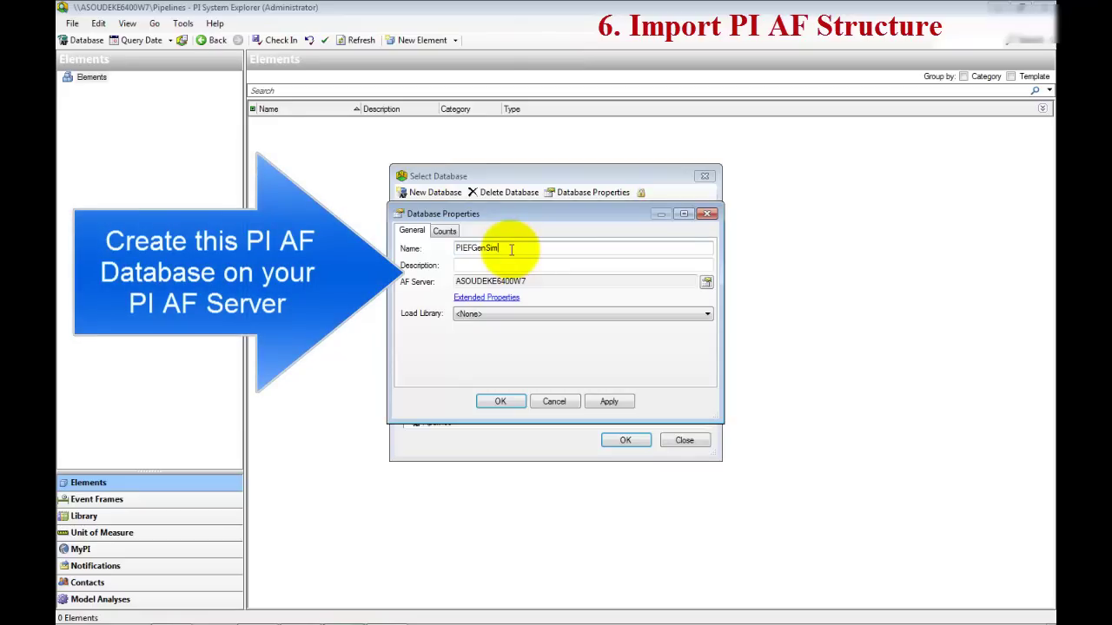
left_click(504, 403)
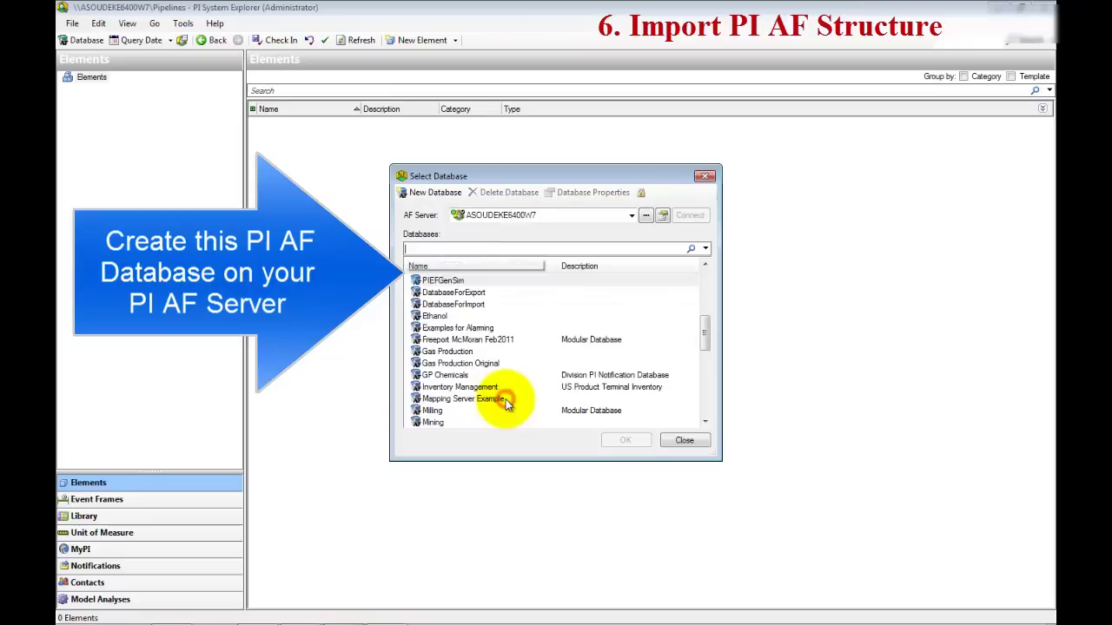
left_click(416, 281)
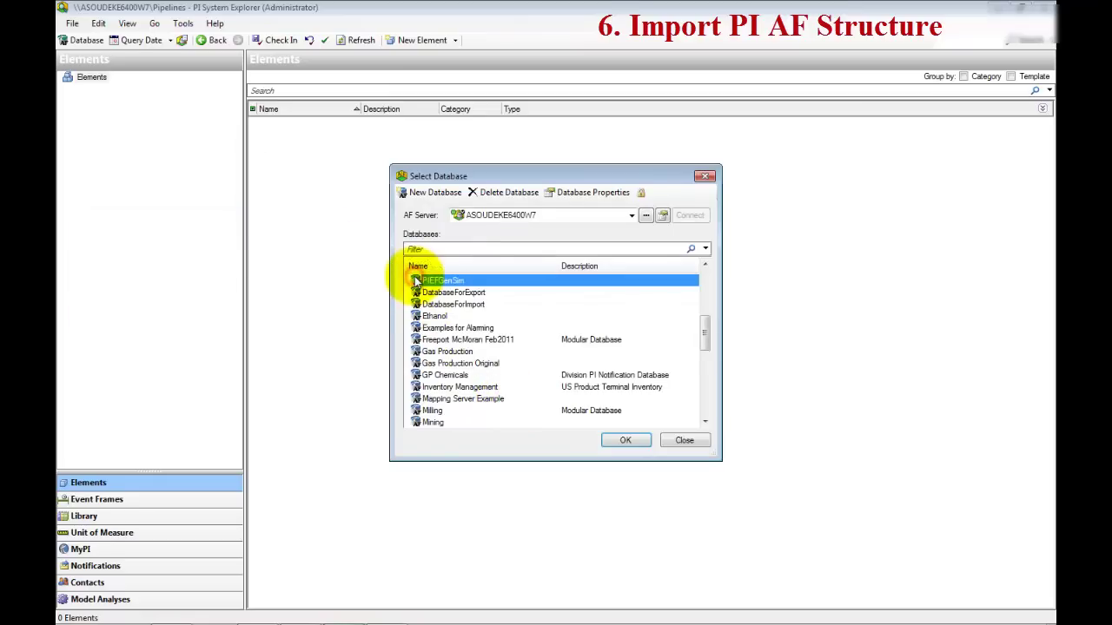
left_click(623, 440)
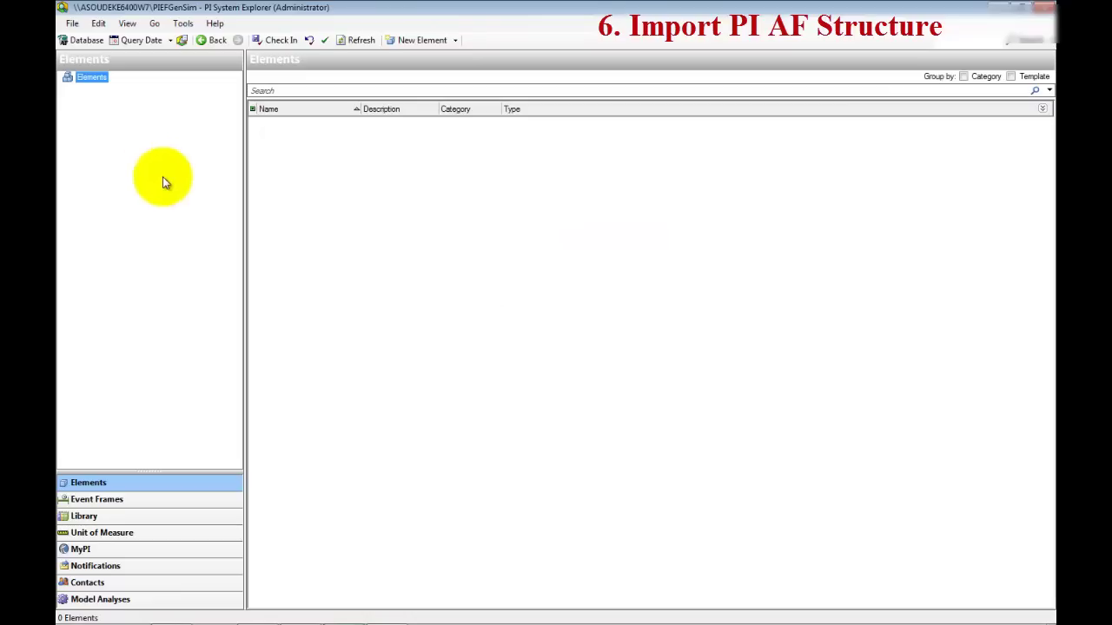
- Choose PIEFGenSim_PIAFImport.xml from the EFGEN folder in the Import from File dialog
left_click(73, 24)
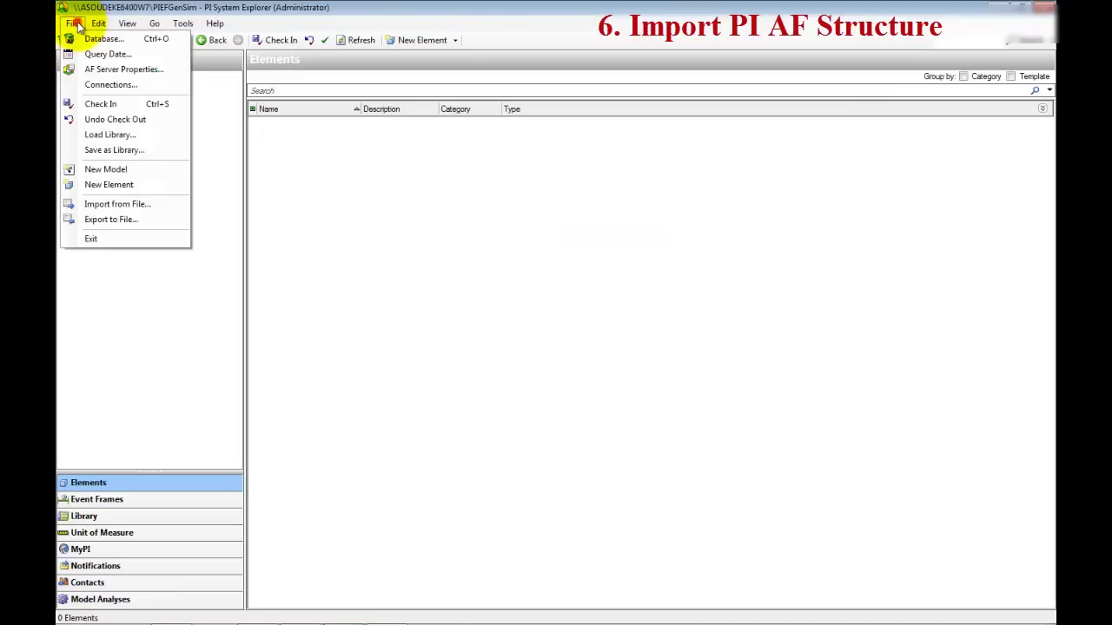
left_click(104, 205)
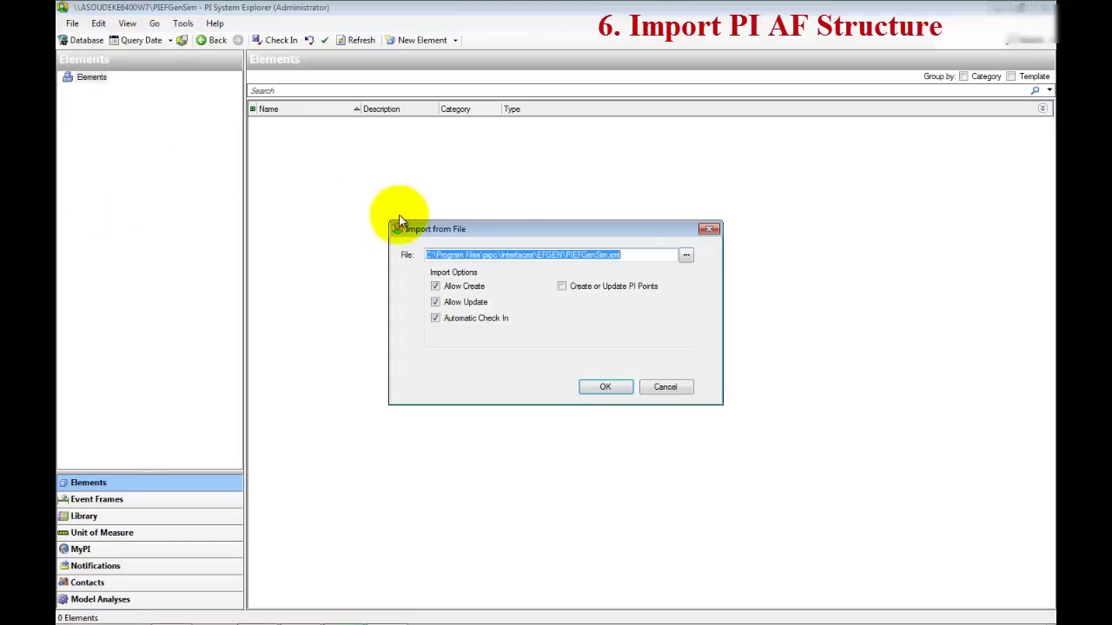
left_click(688, 258)
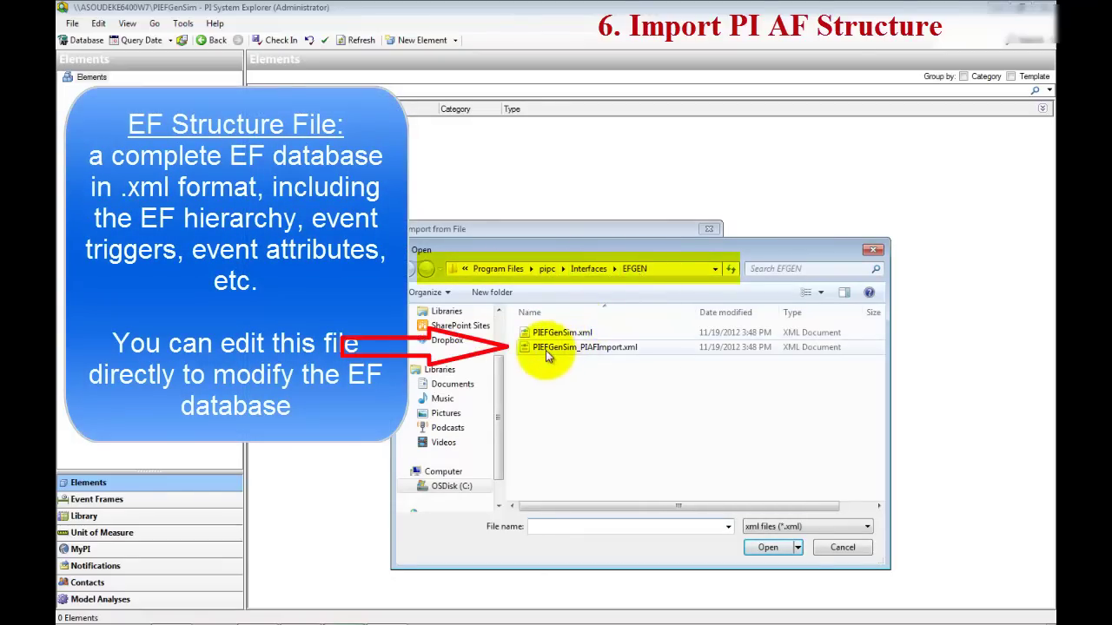
left_click(601, 347)
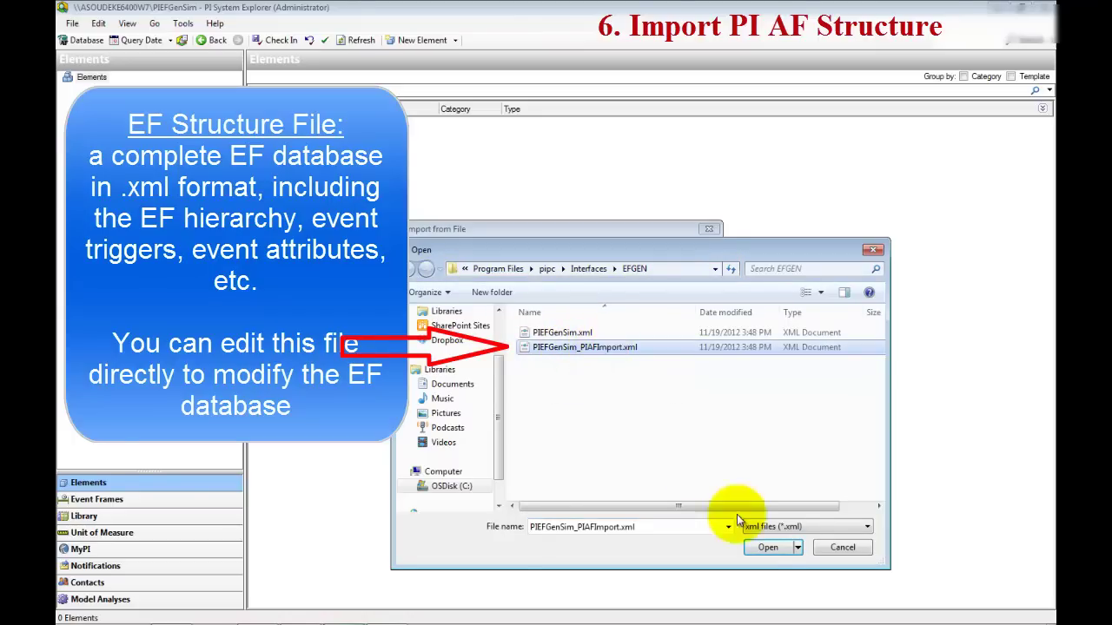
left_click(761, 548)
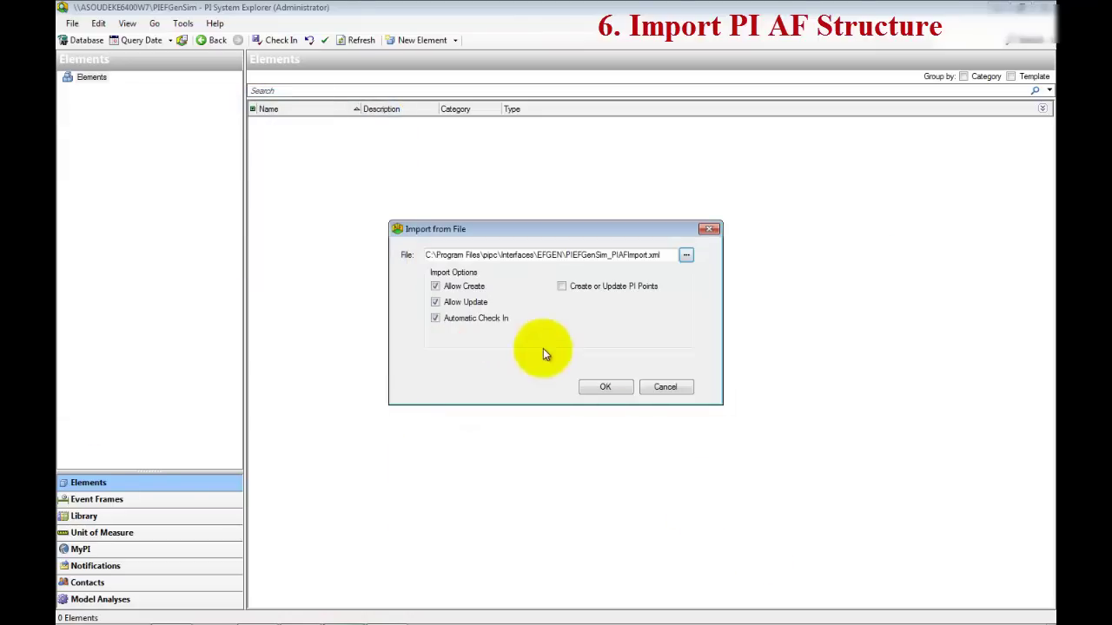
- Run the import, suppress further unit-of-measure error prompts, and close the finished import log
left_click(604, 388)
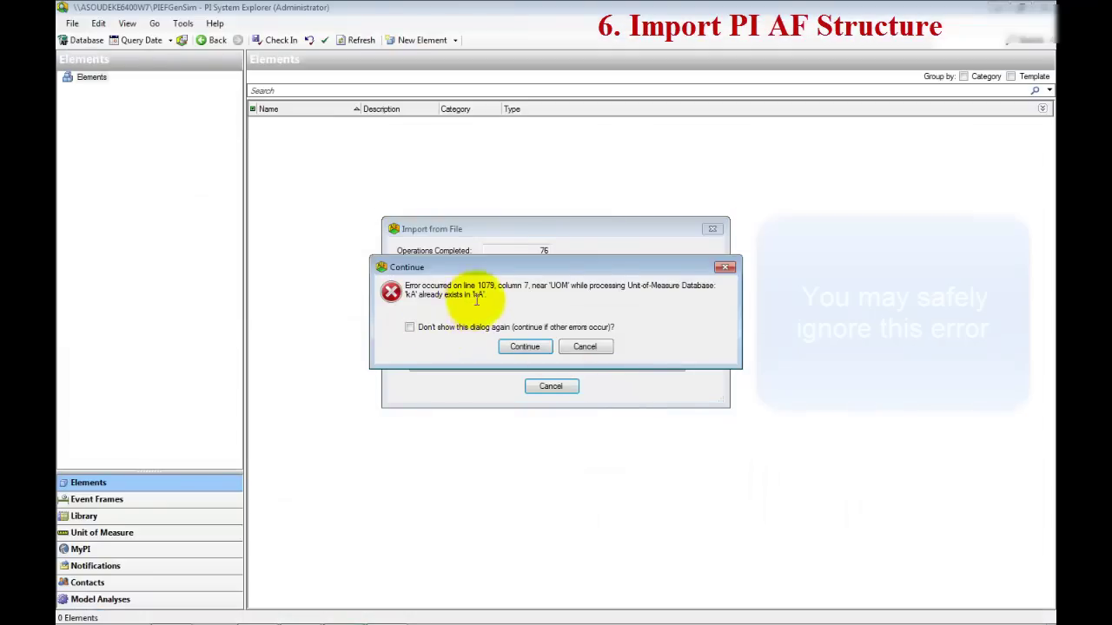
left_click(410, 328)
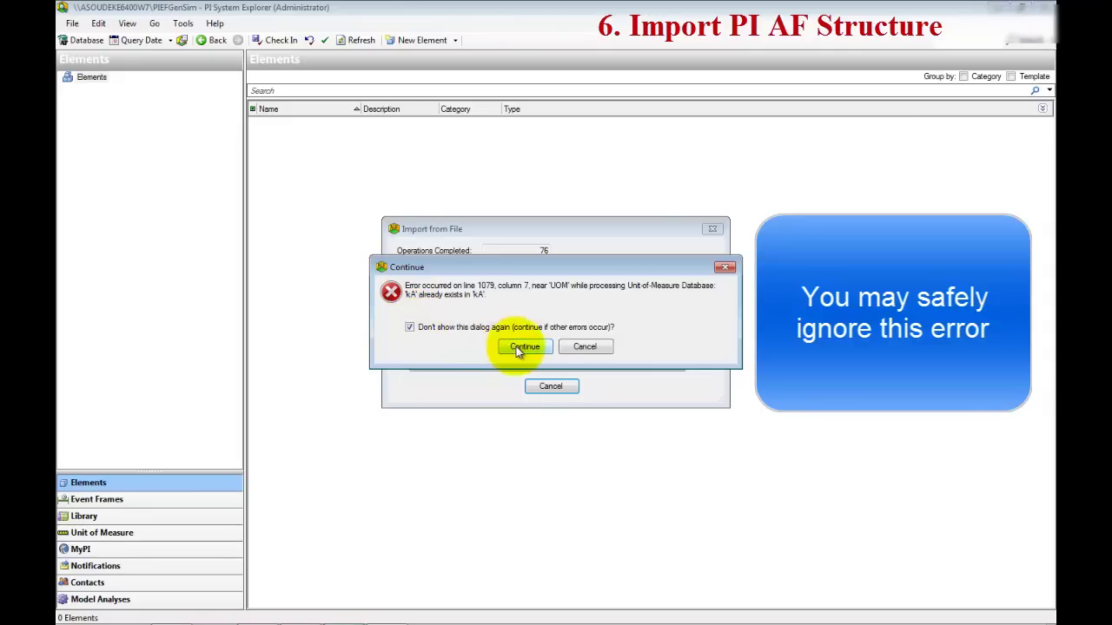
left_click(521, 347)
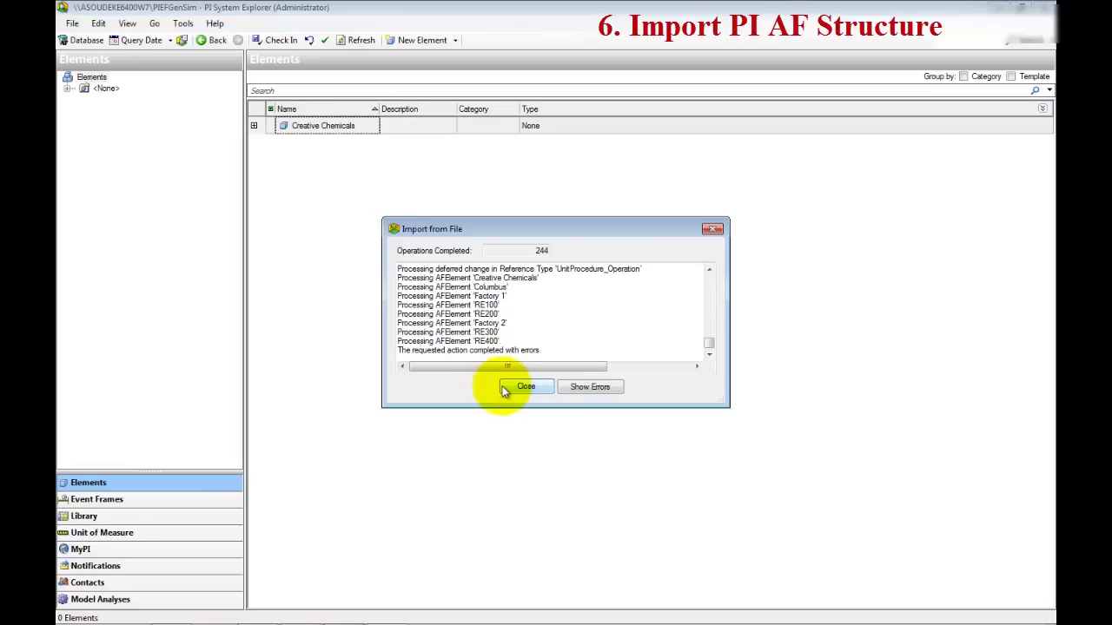
left_click(523, 387)
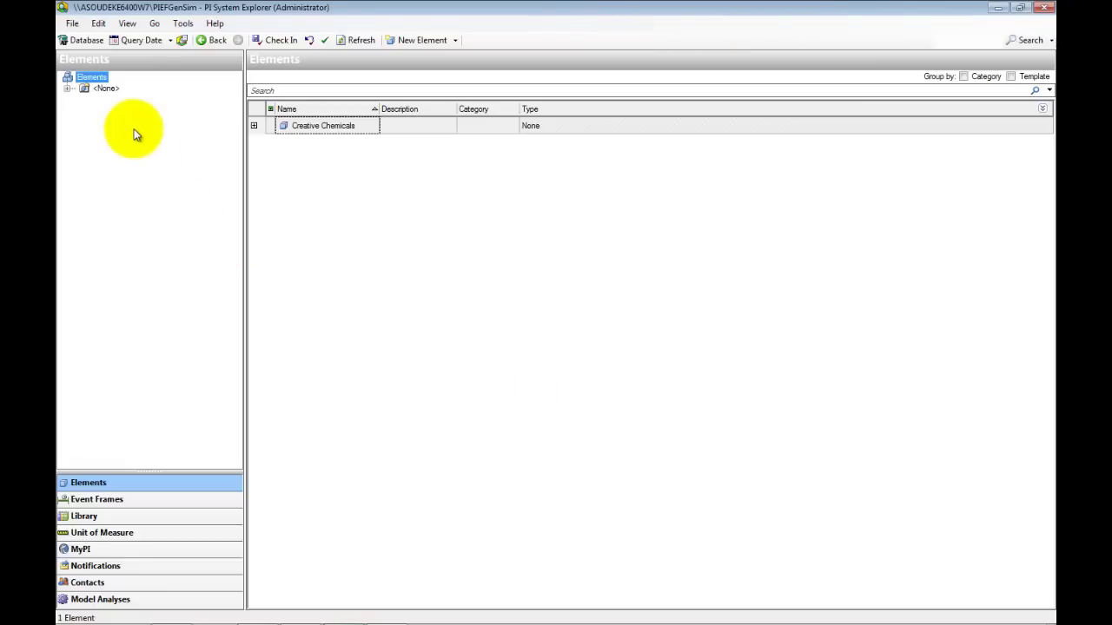
- Arrange the Library's event frame templates by template references, expanding EFSimProcedure and EFSimUnitProcedure
left_click(76, 520)
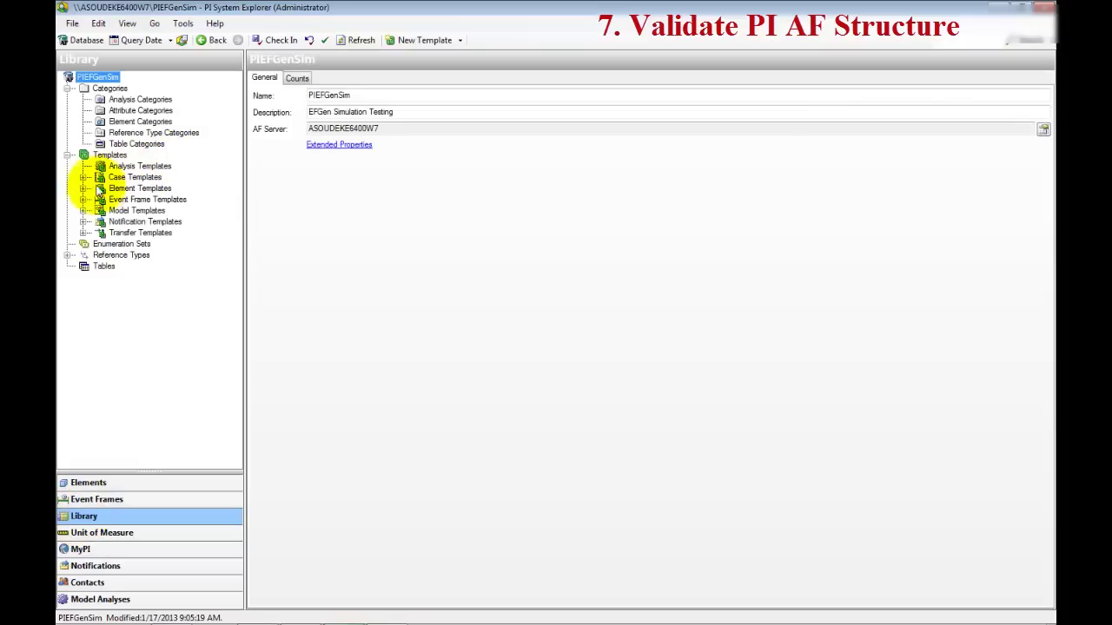
left_click(83, 200)
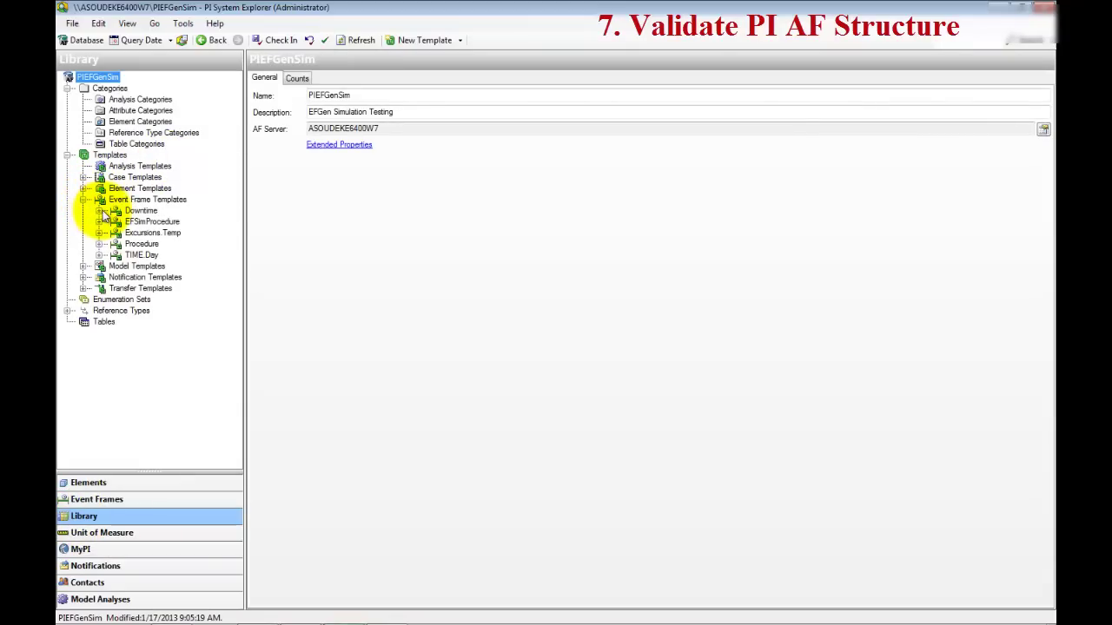
right_click(116, 202)
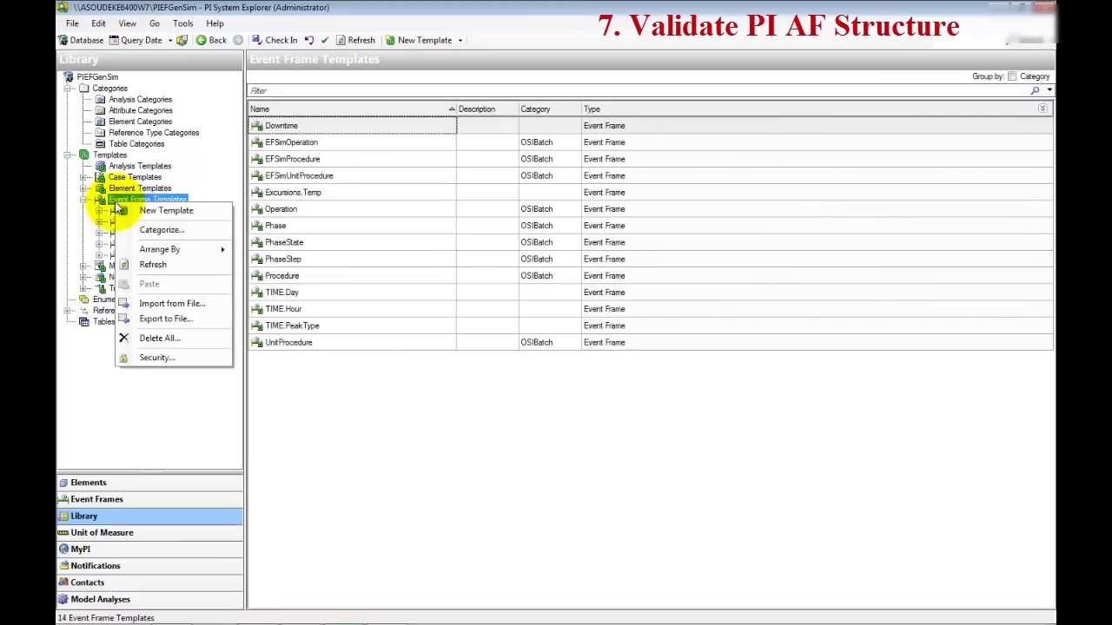
mouse_move(173, 249)
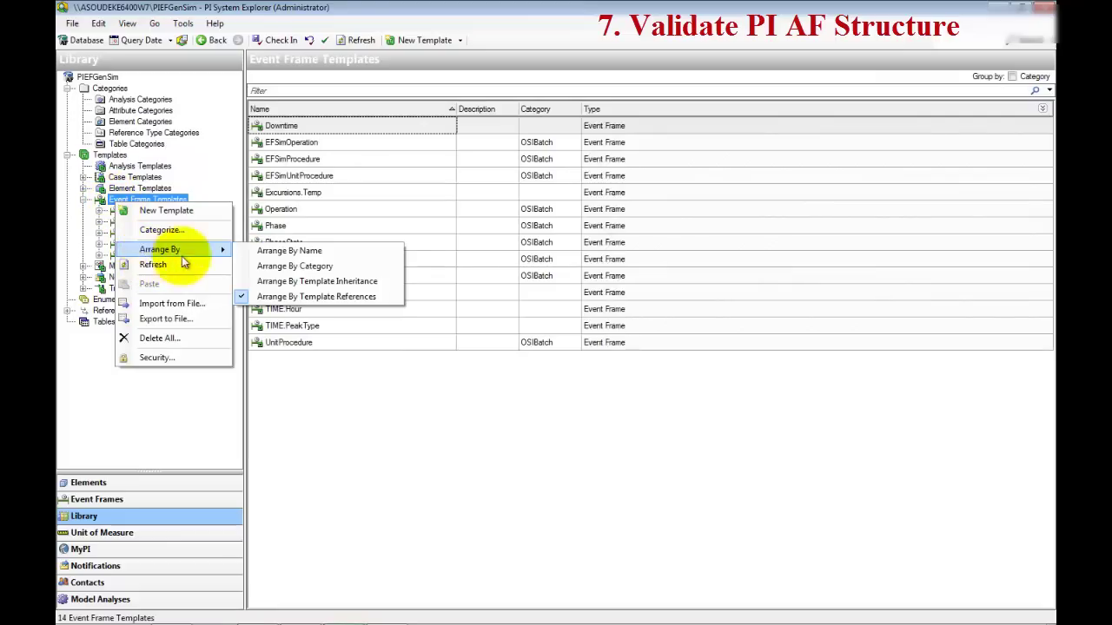
left_click(271, 299)
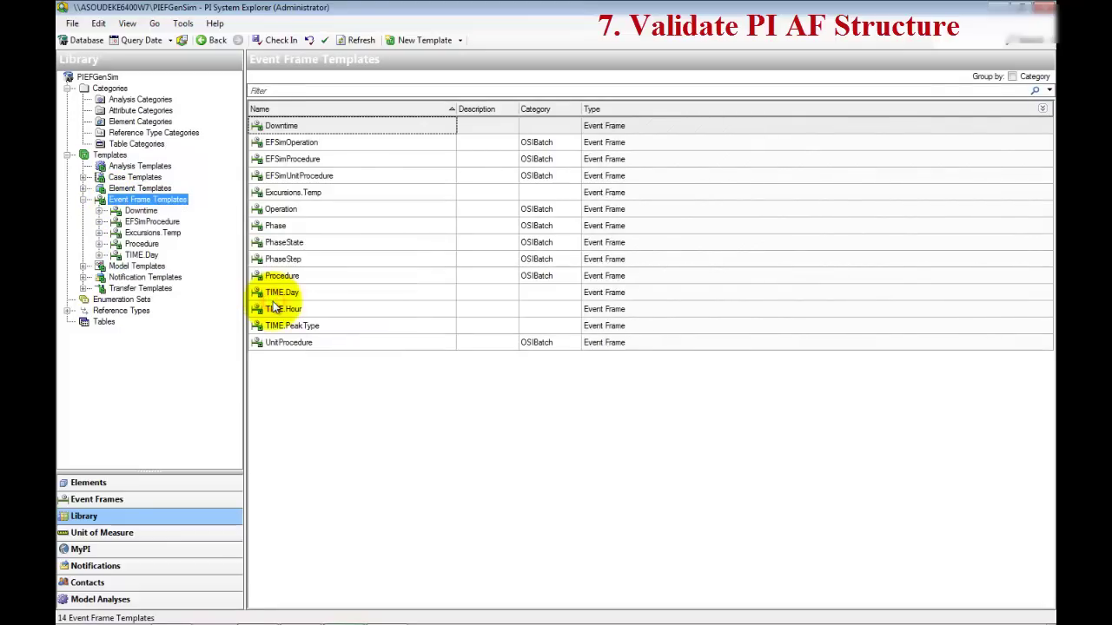
left_click(99, 223)
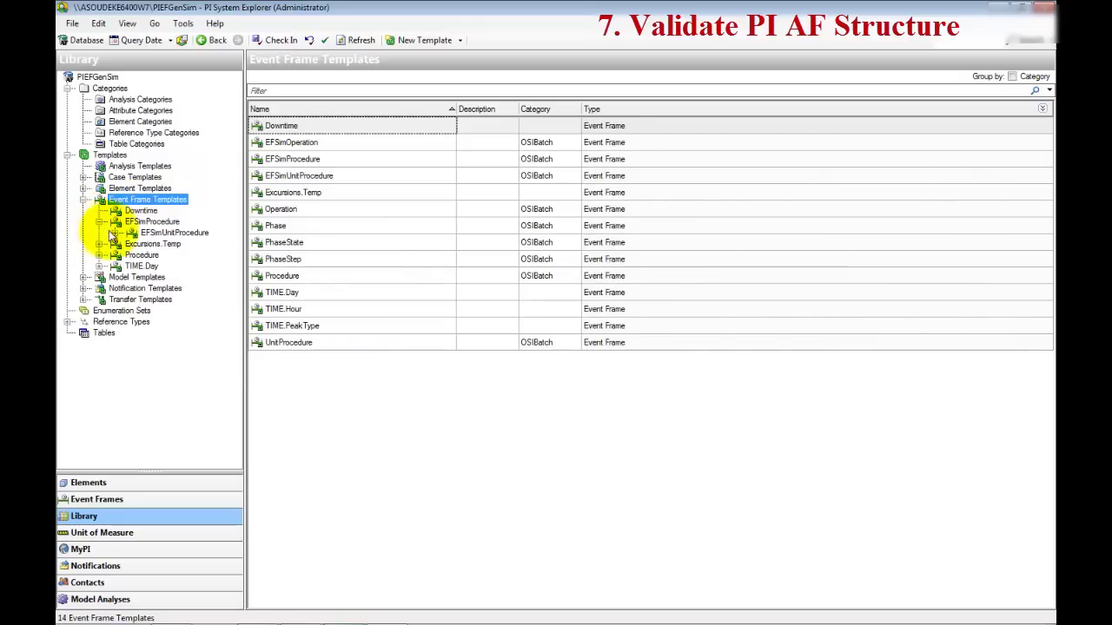
left_click(116, 233)
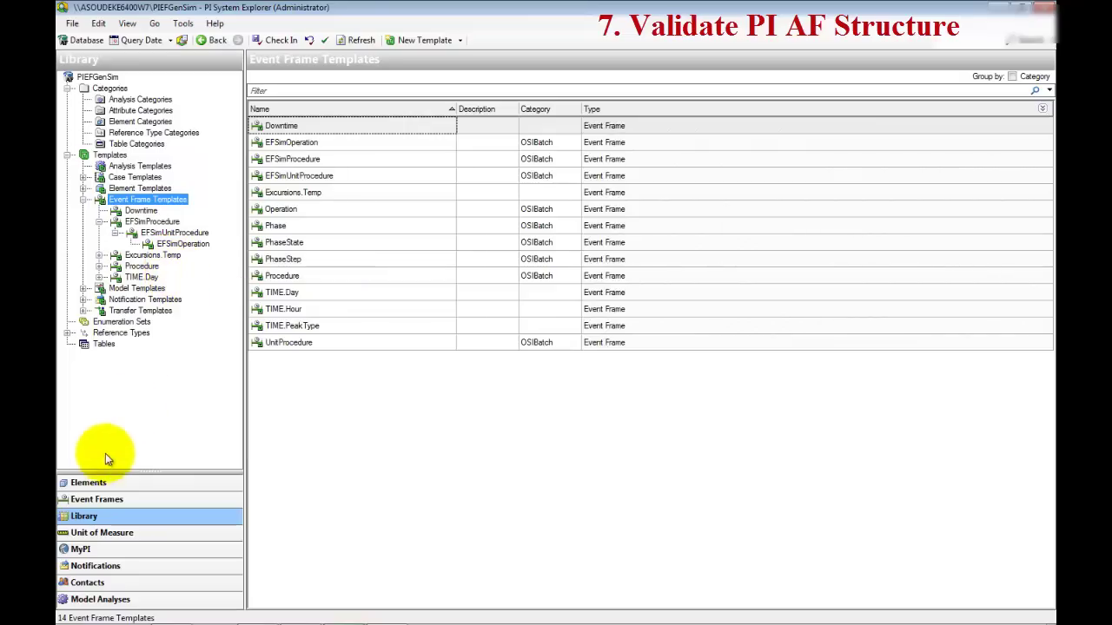
- Expand Creative Chemicals > Columbus > Factory 1 and view live attributes of reactors RE100 and RE200
left_click(91, 484)
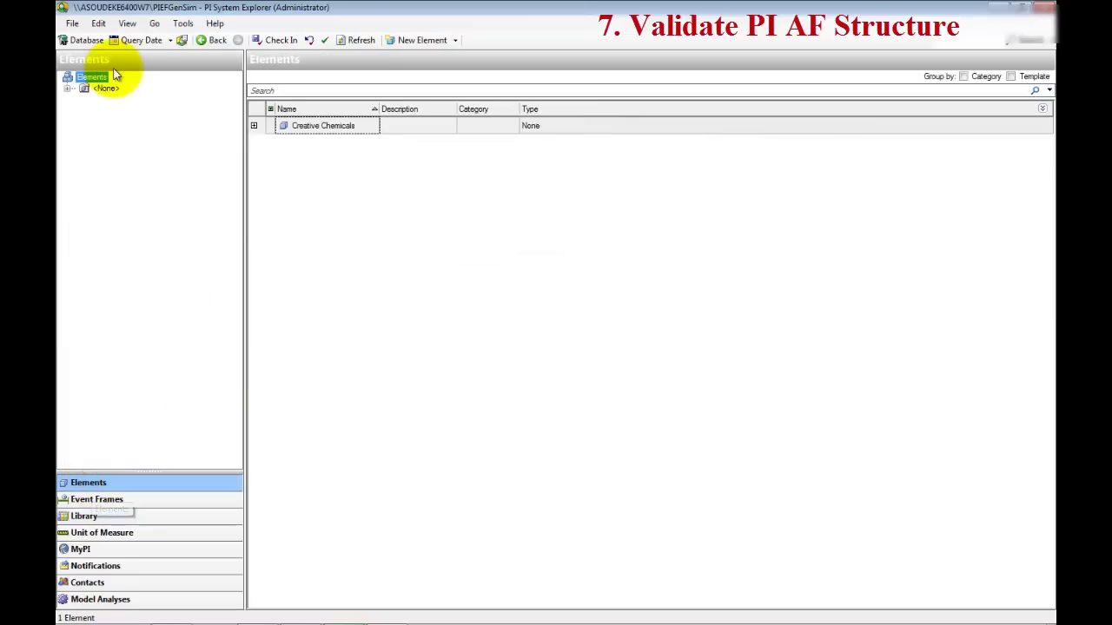
left_click(72, 89)
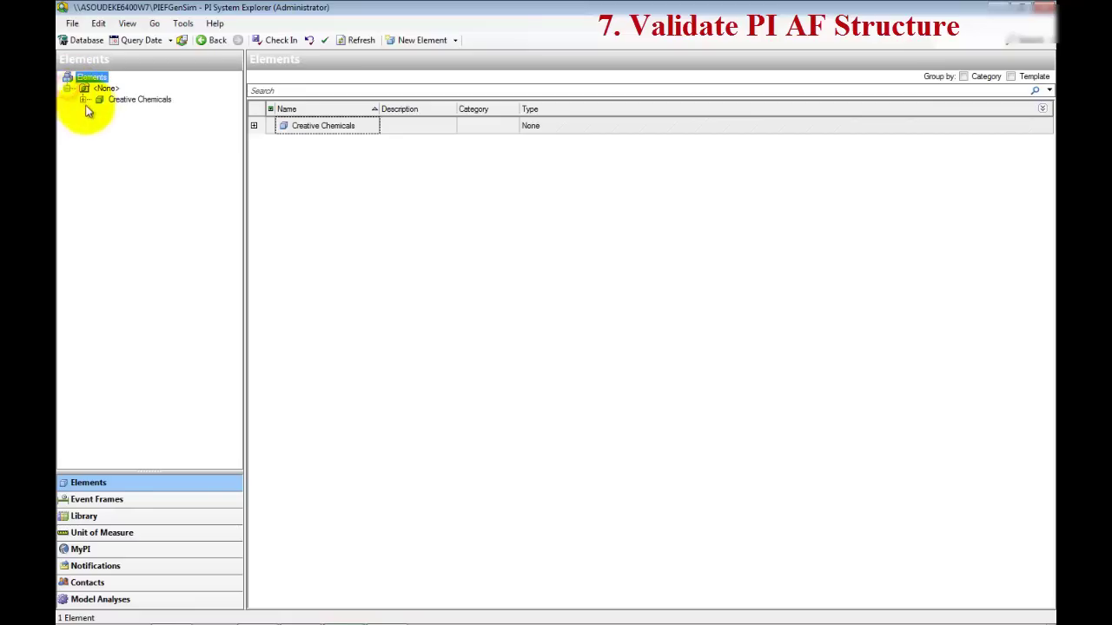
left_click(85, 100)
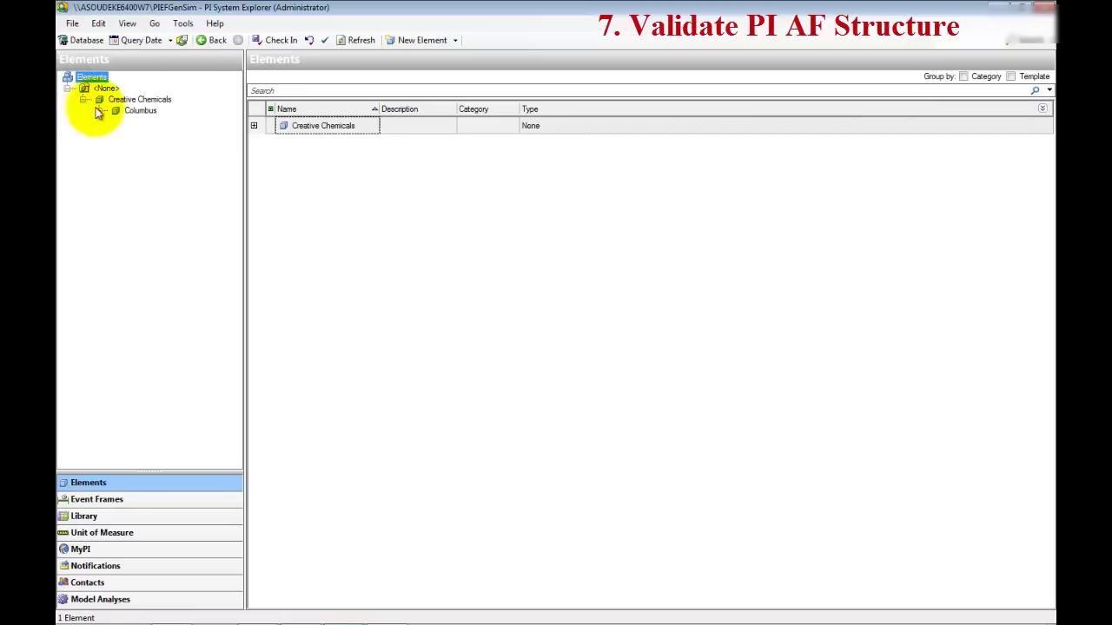
left_click(99, 110)
left_click(114, 122)
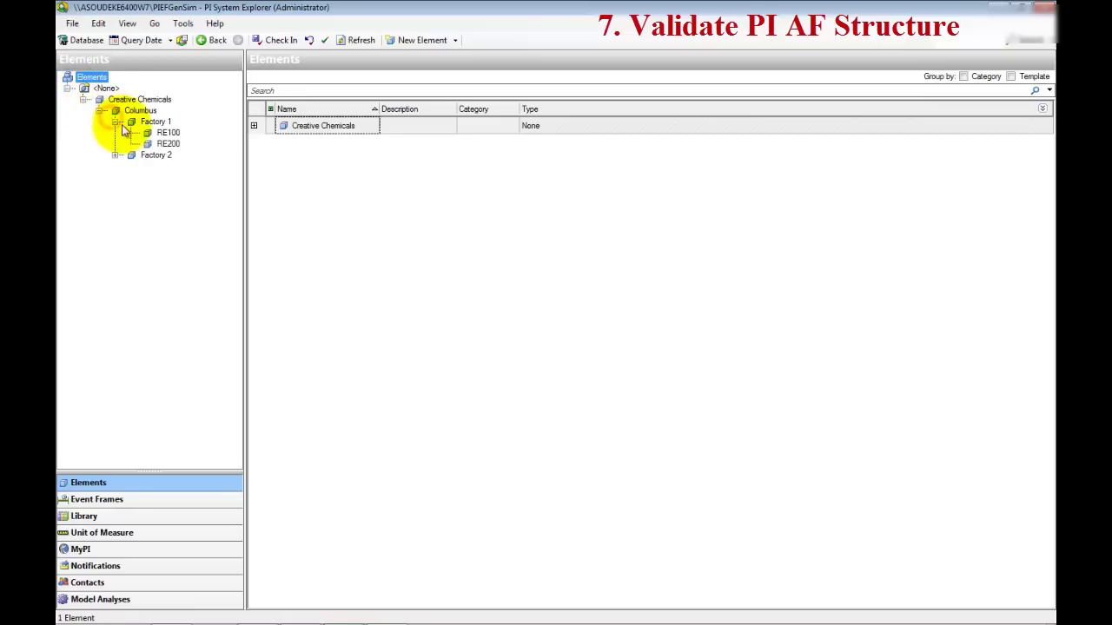
left_click(155, 134)
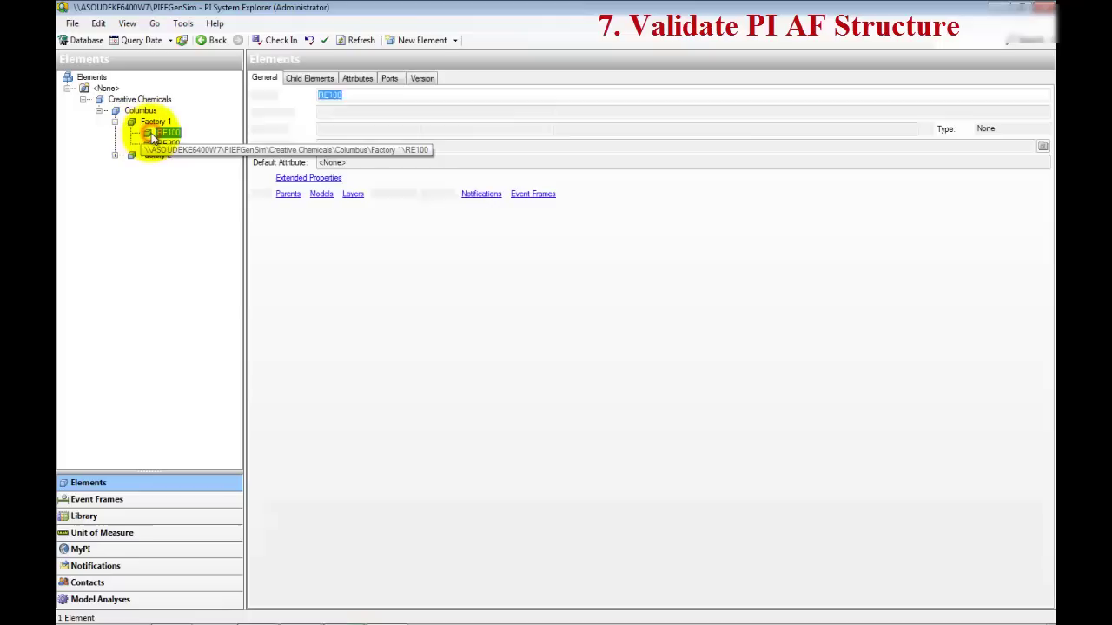
left_click(357, 79)
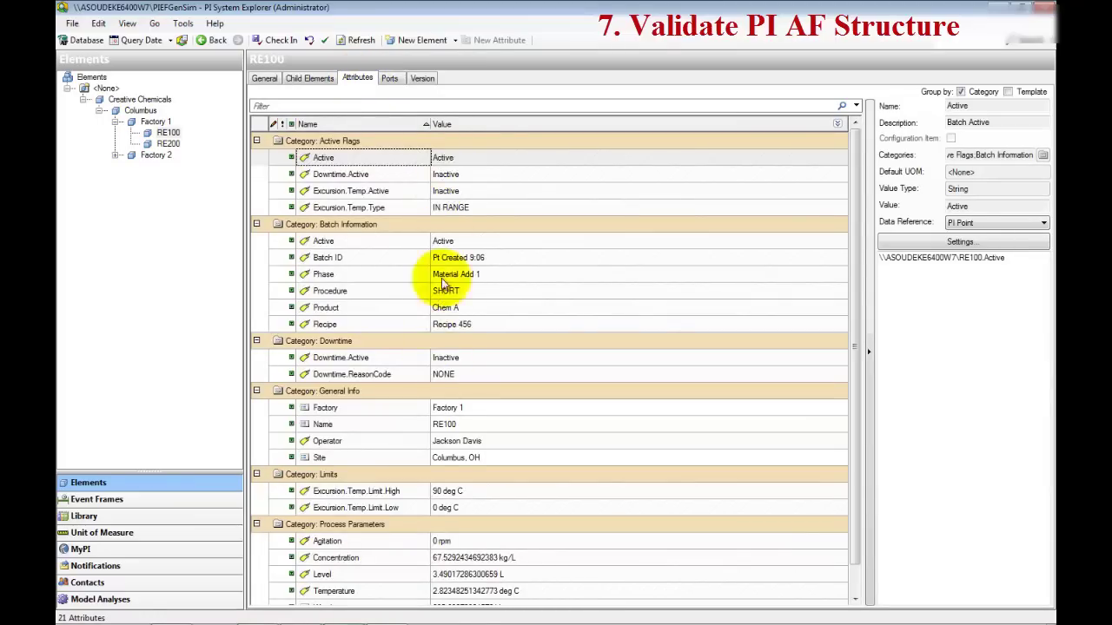
left_click(179, 146)
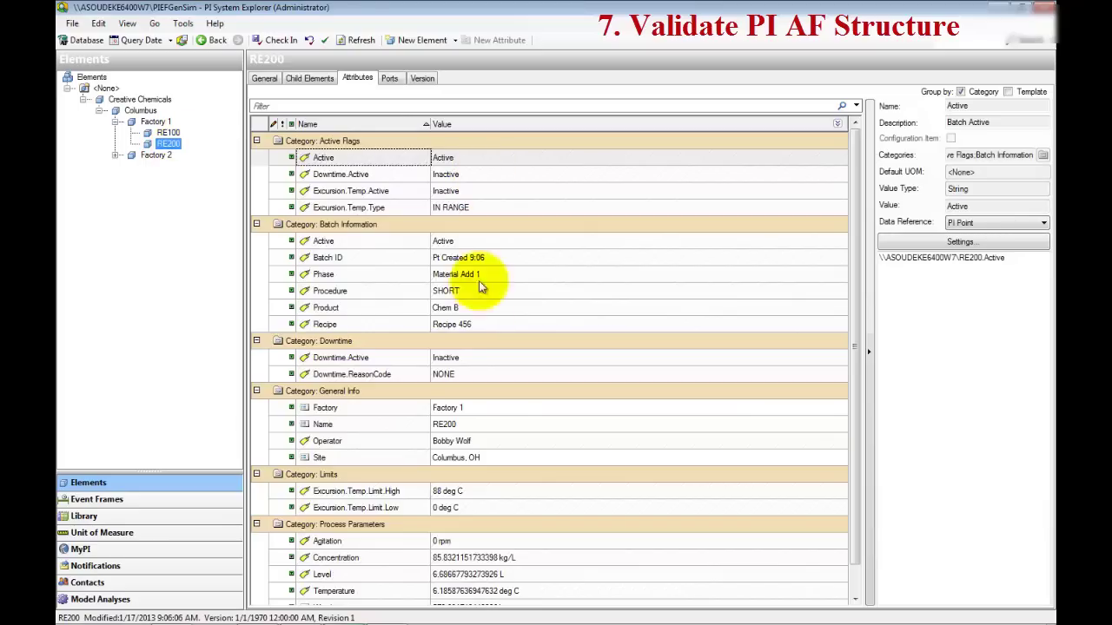
mouse_move(516, 253)
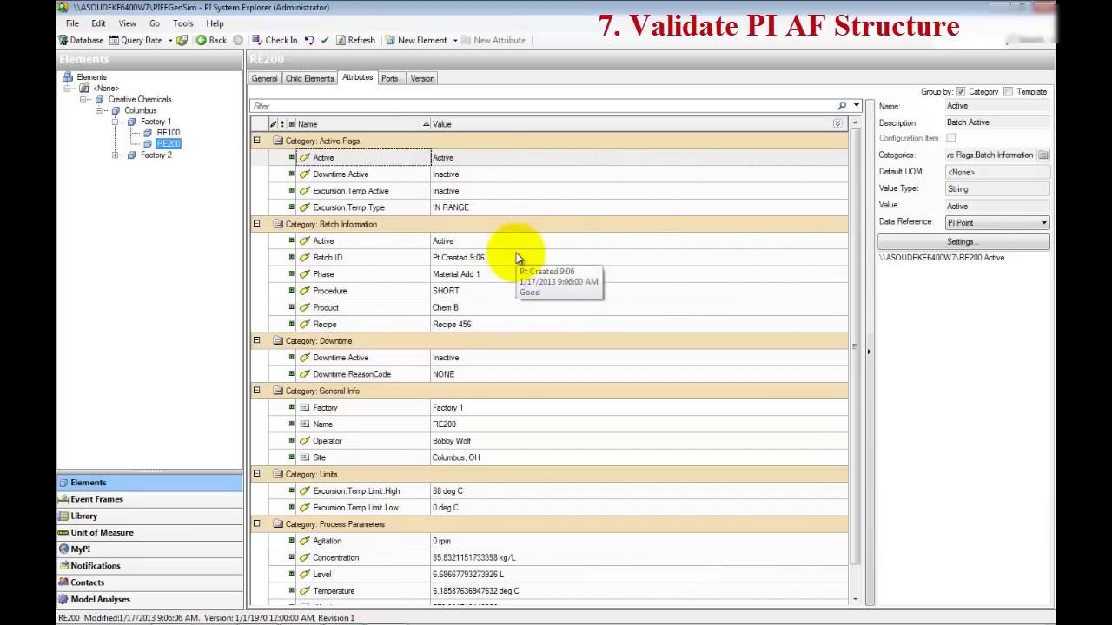